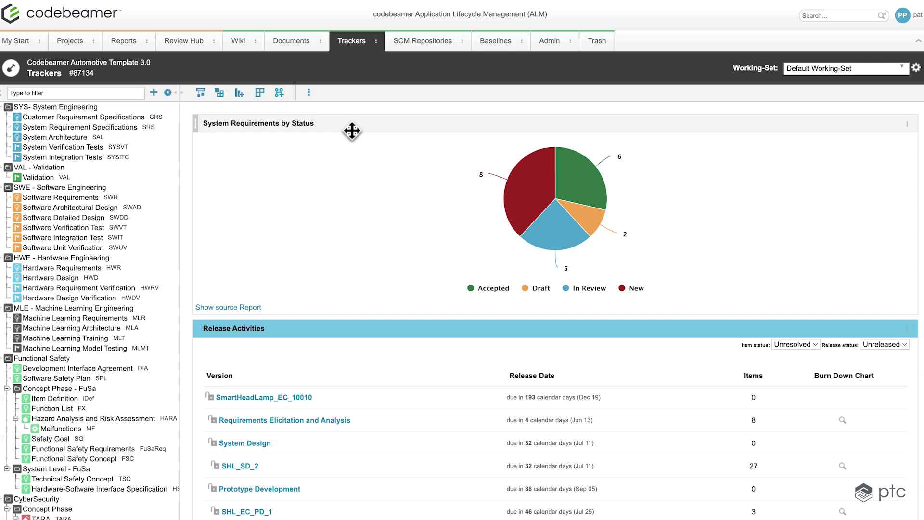
Open the Customer Requirement Specifications tracker from the Trackers tree.
click(128, 119)
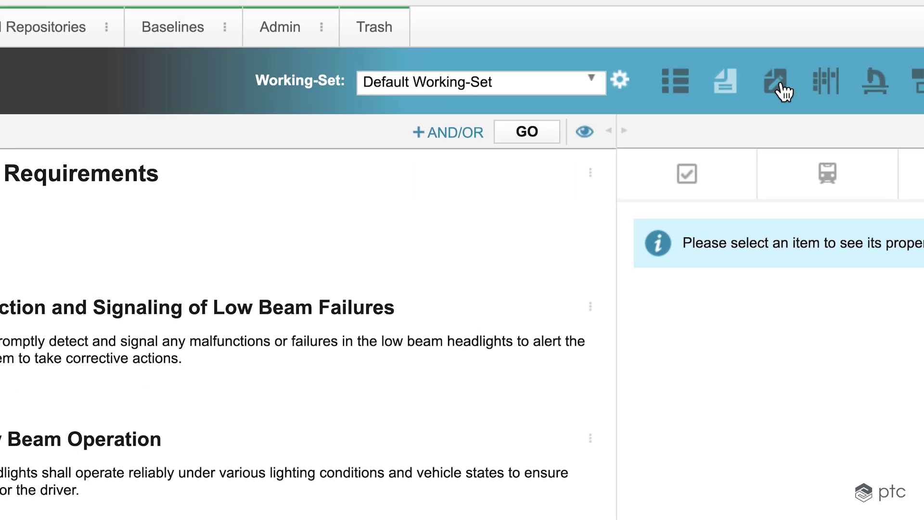
In Document Edit View, set the Prompt Detection requirement's Type to Functional and save.
click(779, 89)
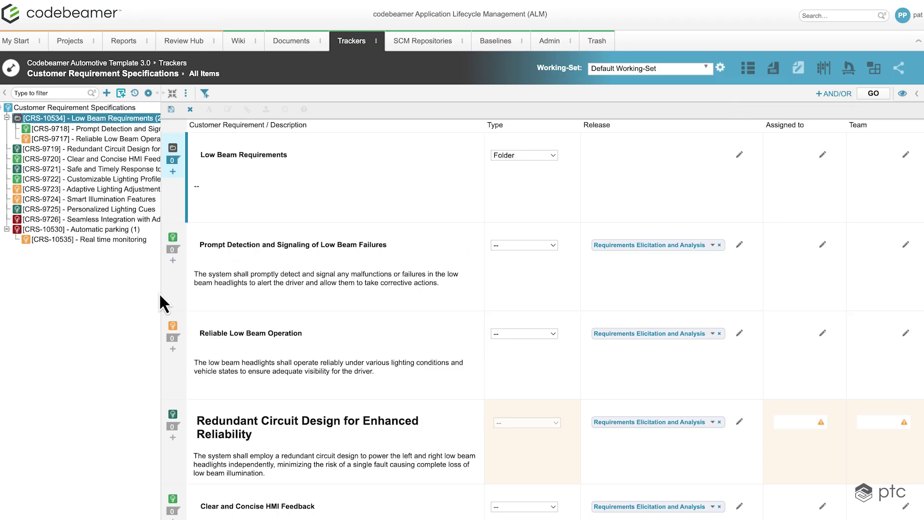
drag(160, 295, 237, 297)
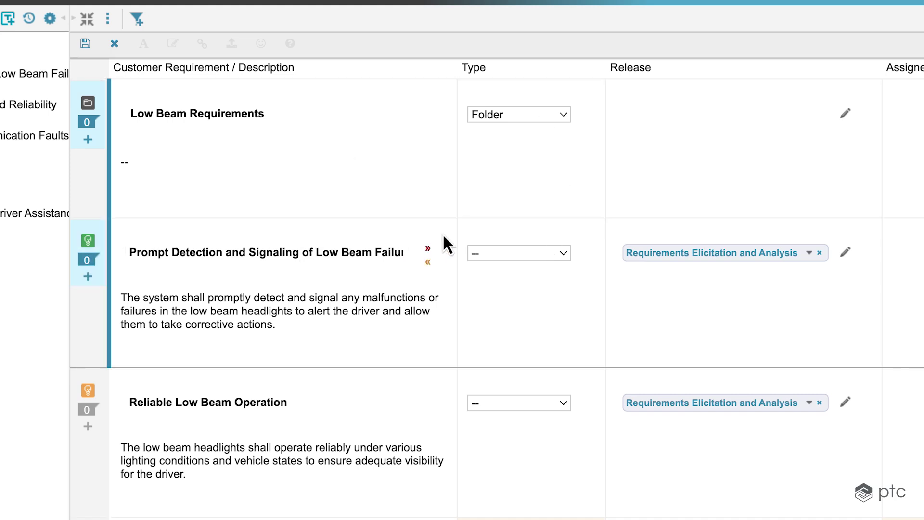
click(476, 263)
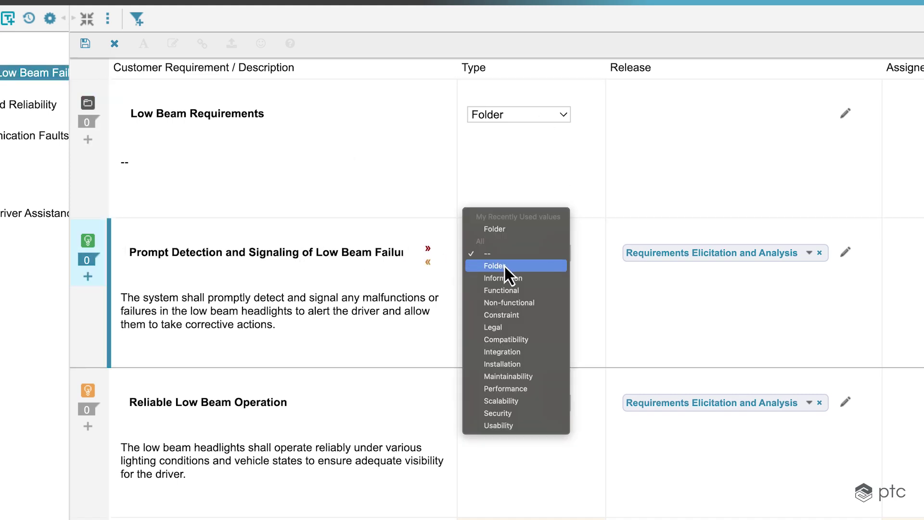
click(553, 293)
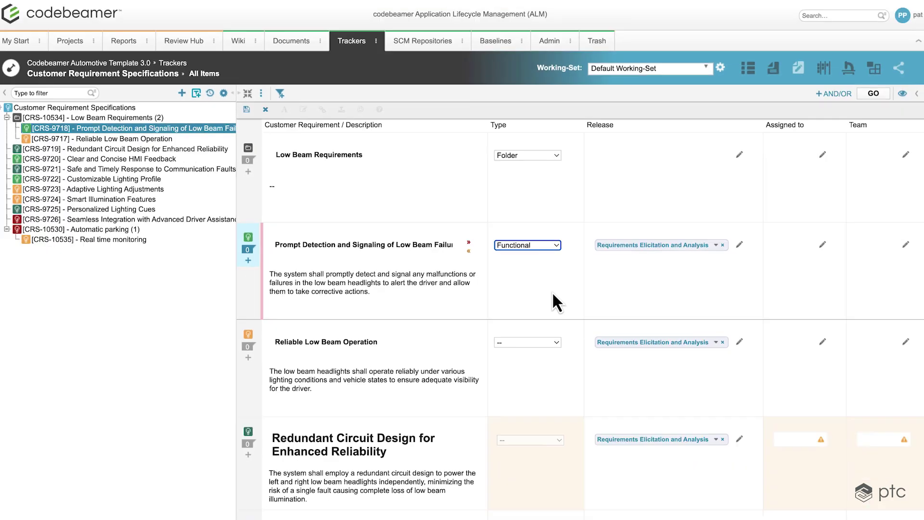
click(246, 110)
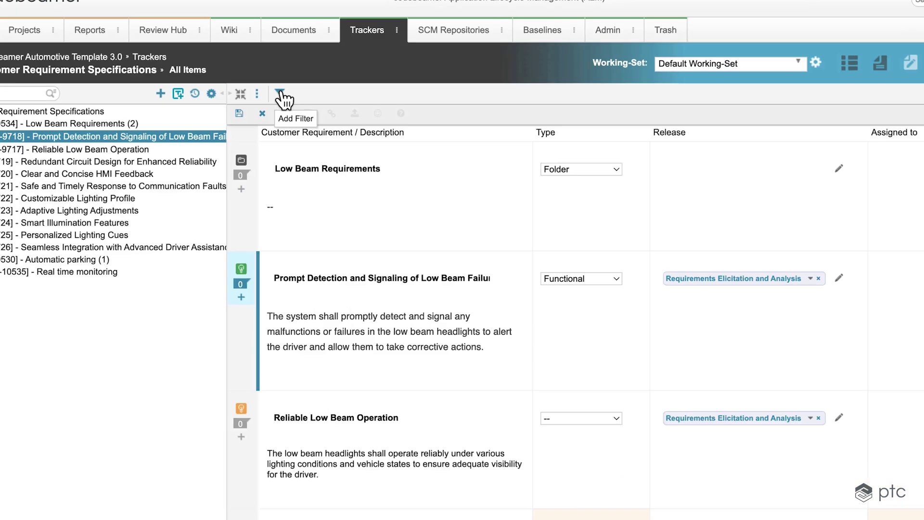
Add a Status filter limited to Draft and apply it.
click(279, 93)
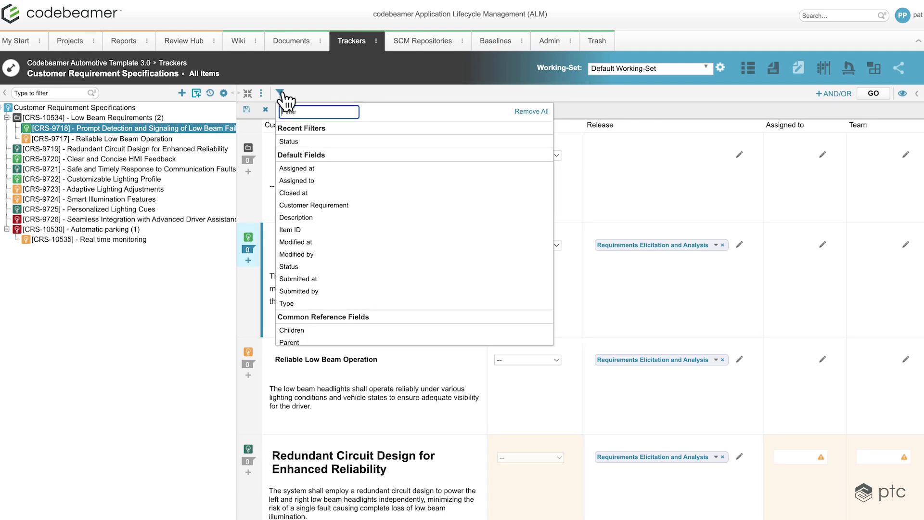
scroll(365, 262, down, 1)
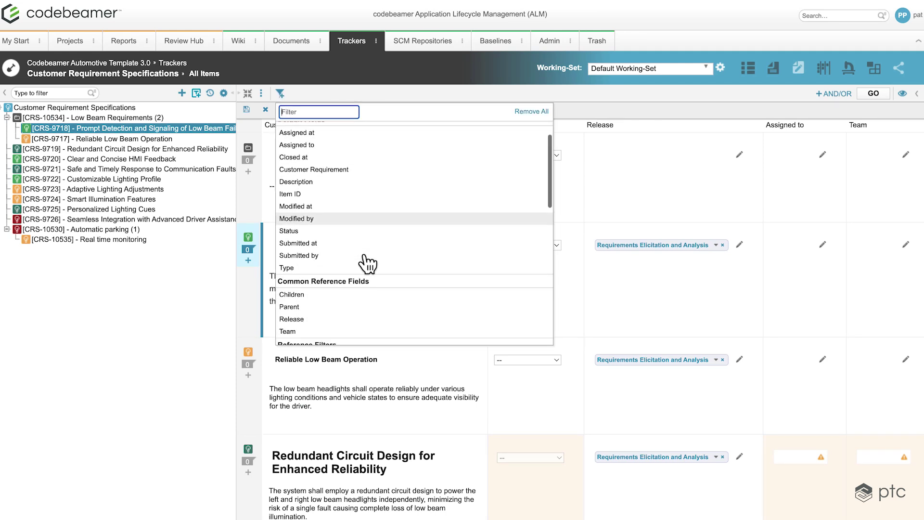
scroll(367, 263, up, 1)
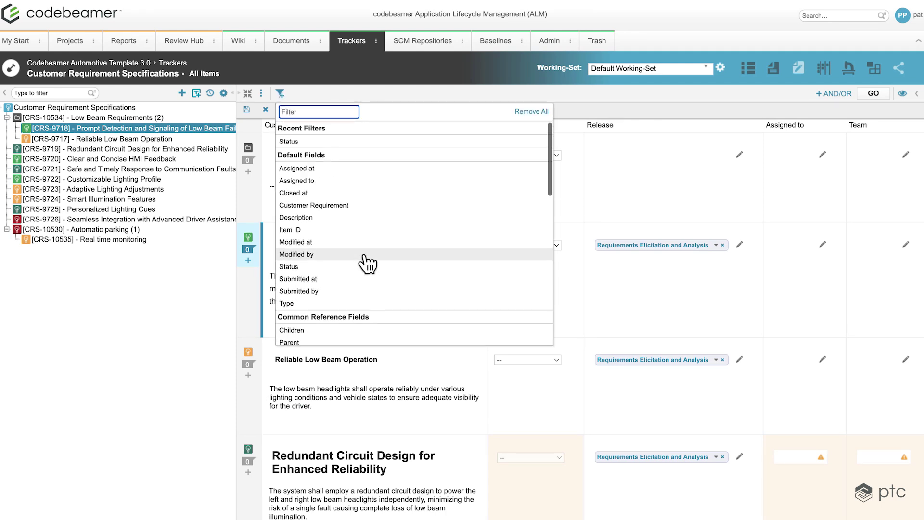
click(327, 141)
click(292, 227)
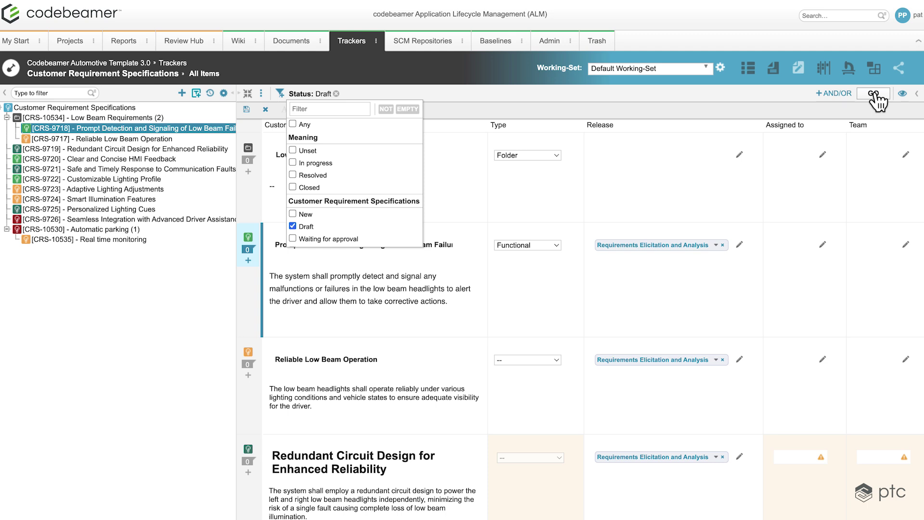
click(874, 94)
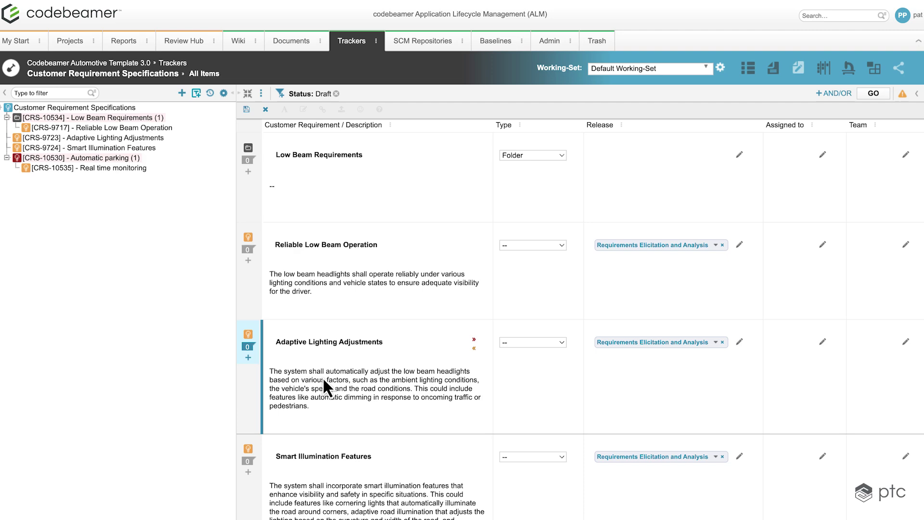
click(446, 337)
scroll(448, 337, down, 3)
click(448, 338)
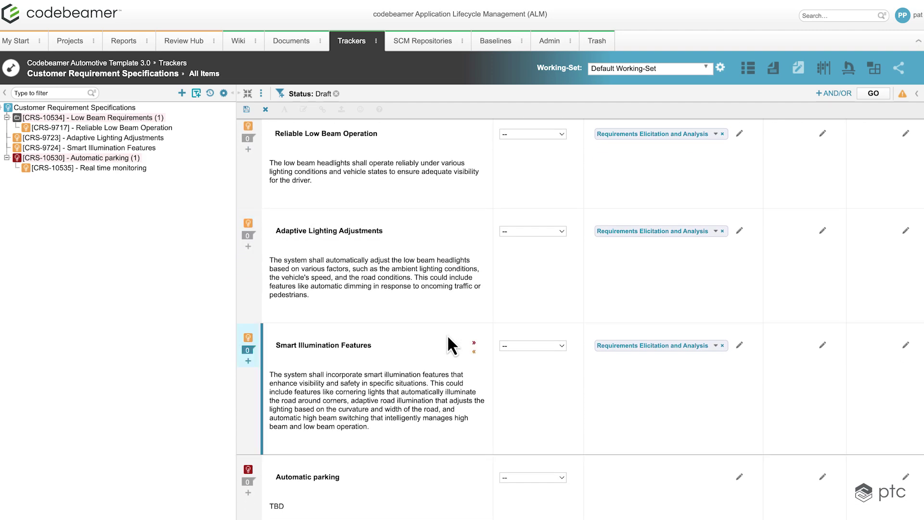
scroll(446, 334, down, 1)
scroll(447, 332, up, 3)
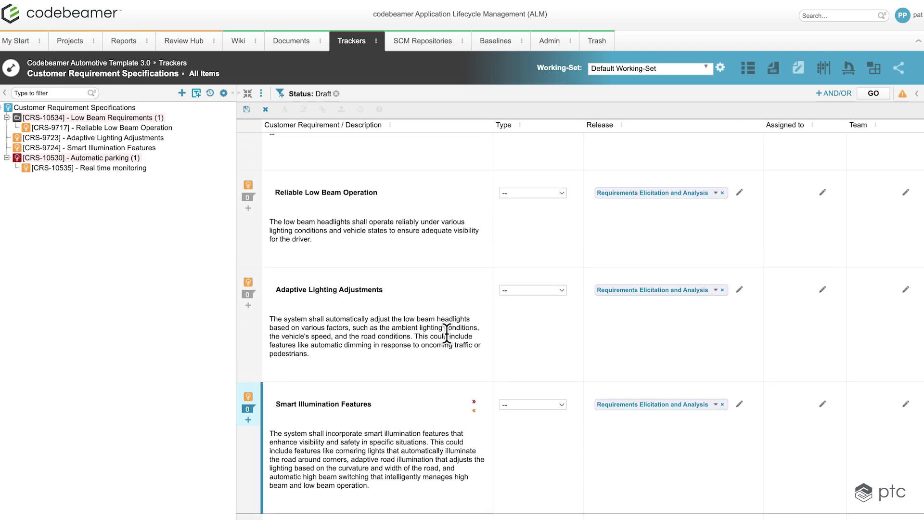
click(446, 334)
scroll(445, 420, down, 5)
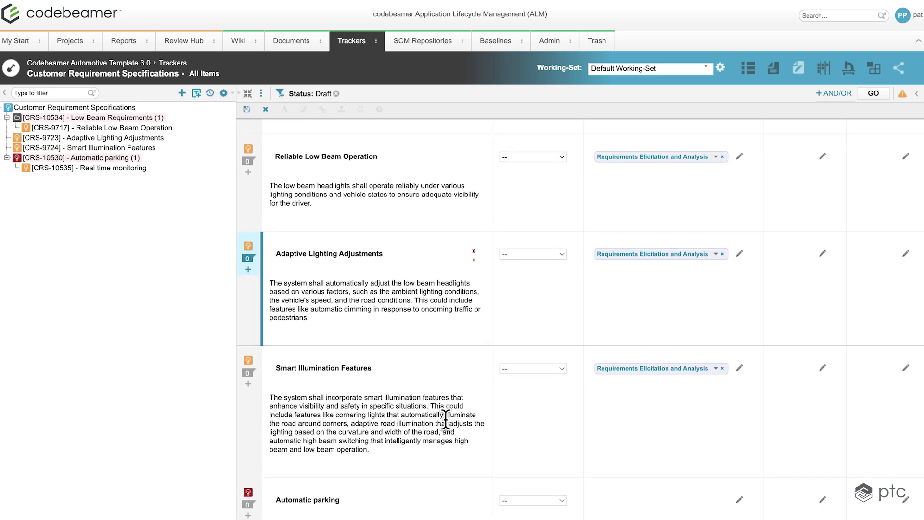
click(448, 428)
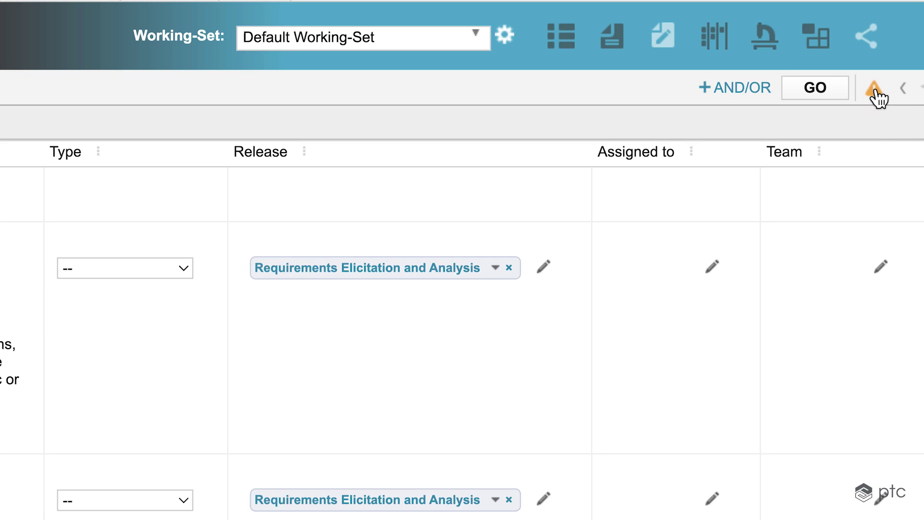
mouse_move(879, 99)
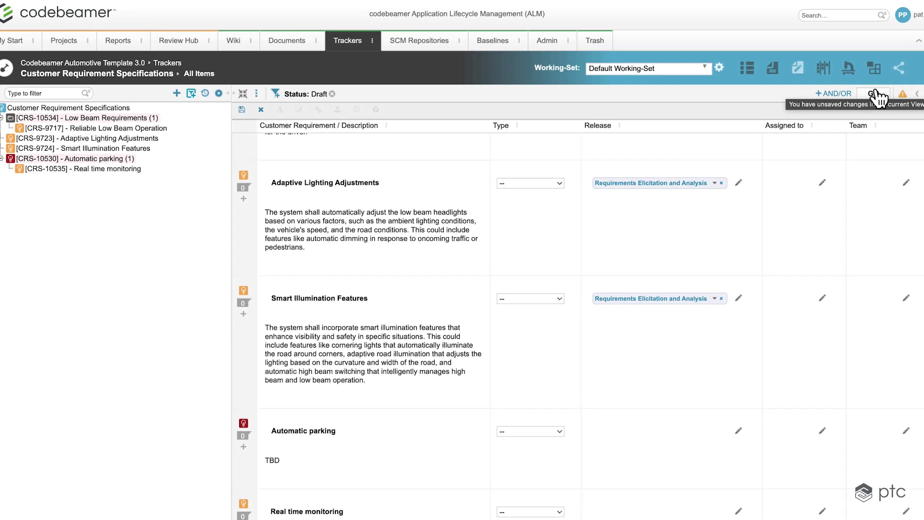
From the saved views panel, start saving the current Draft-filtered view with Save as….
click(903, 97)
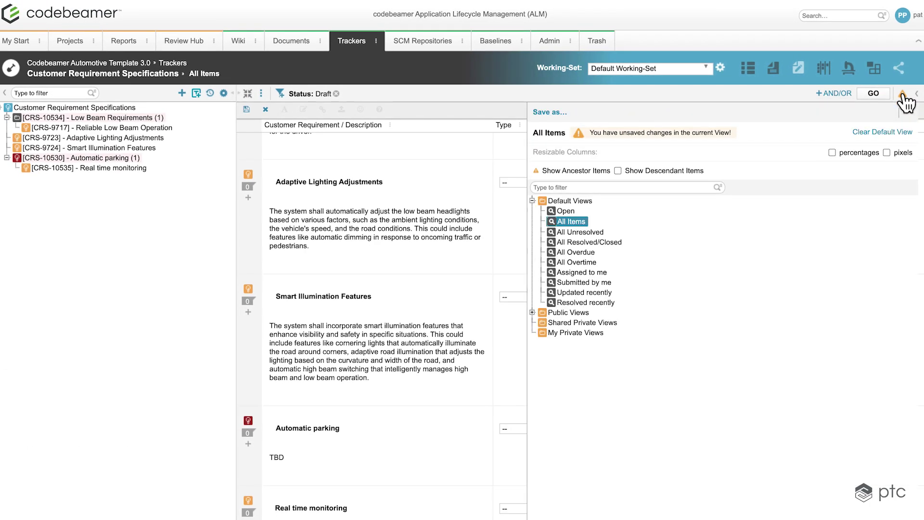
drag(588, 133, 703, 133)
click(907, 112)
click(916, 94)
click(551, 114)
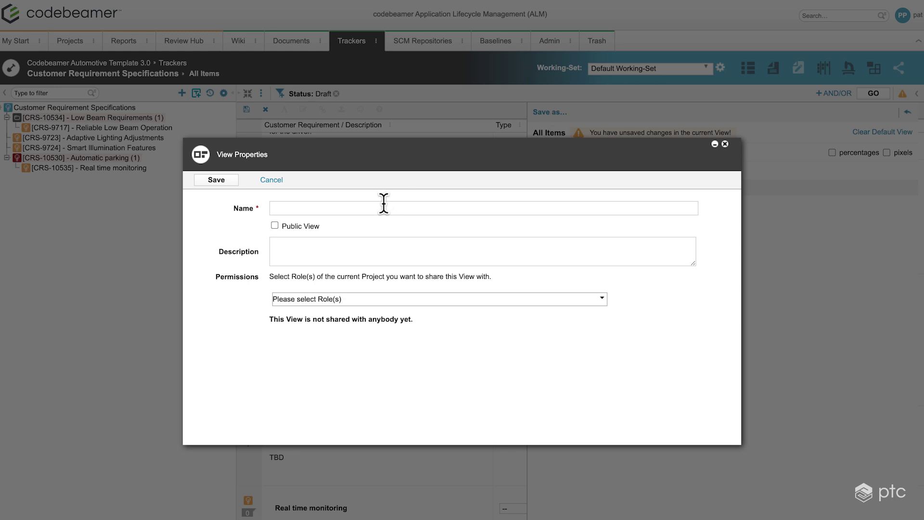
Name the view 'Draft Customer Requirement Specifications', mark it Public View, and save.
click(383, 203)
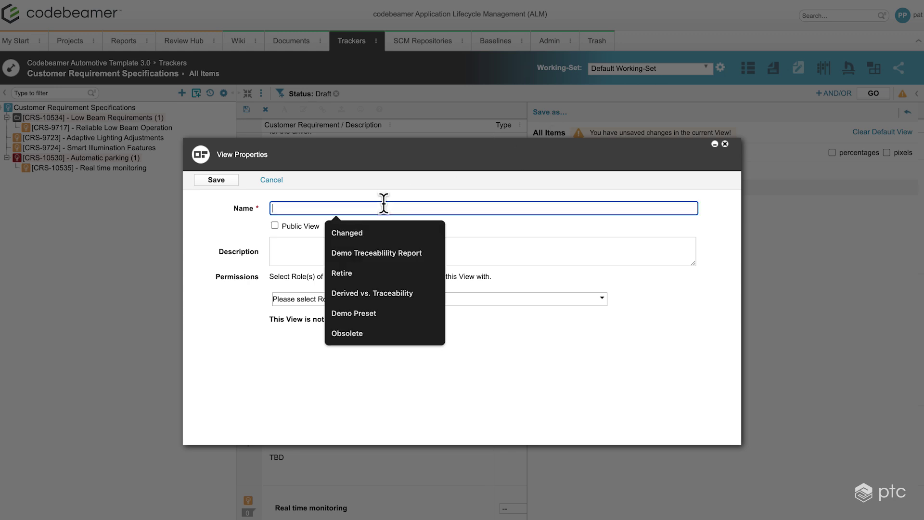
text(Draft )
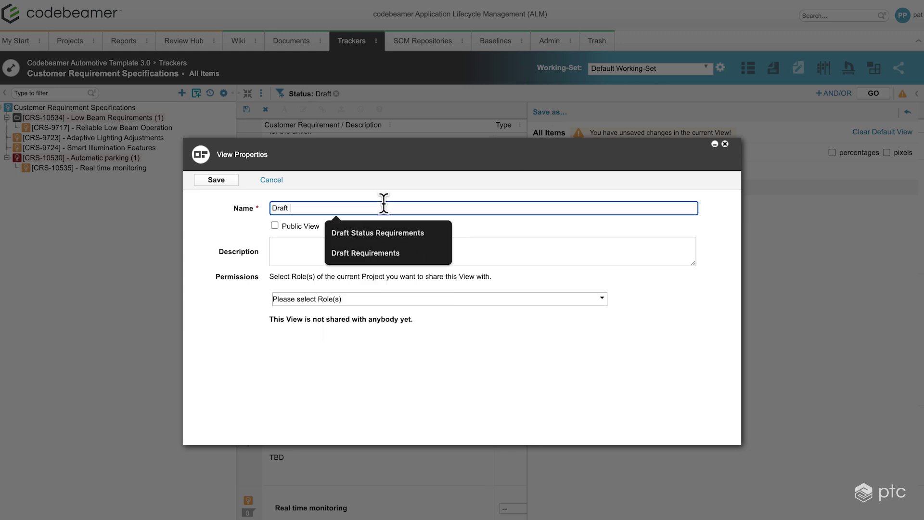
text(Customer Requi)
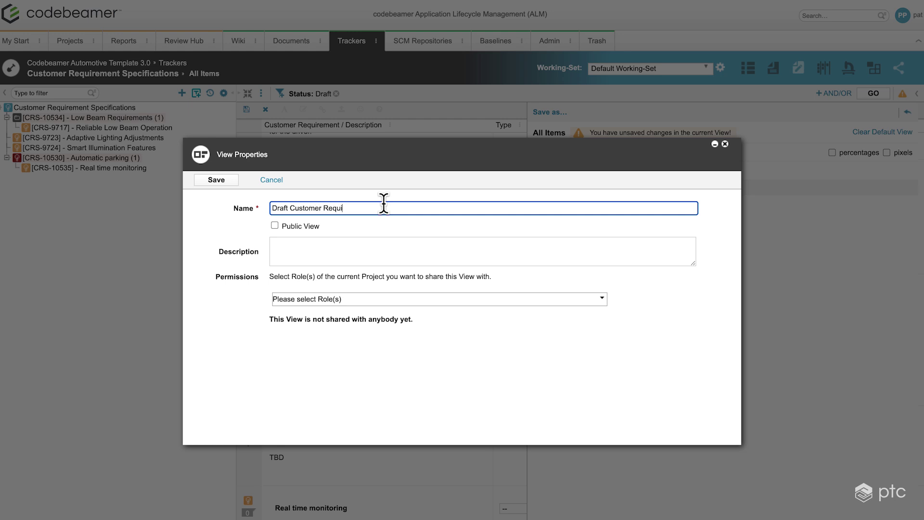
text(rement Specifications)
click(274, 225)
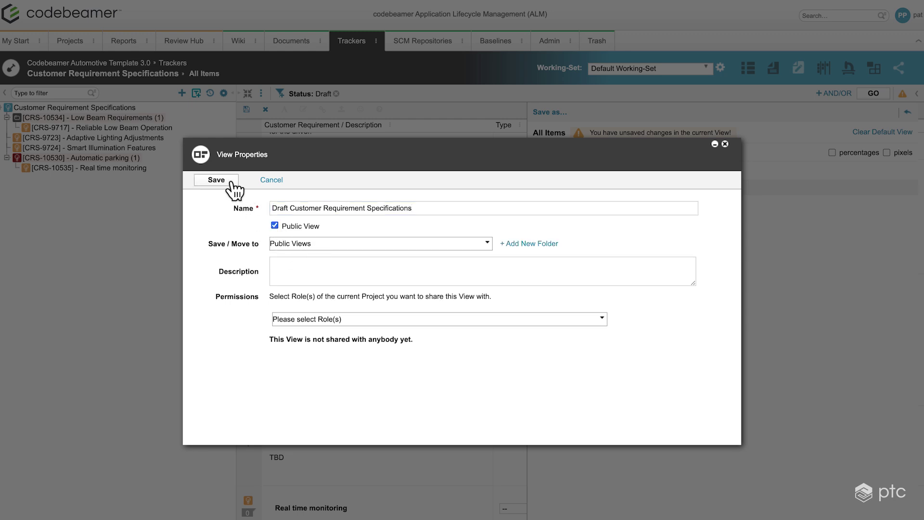
click(216, 180)
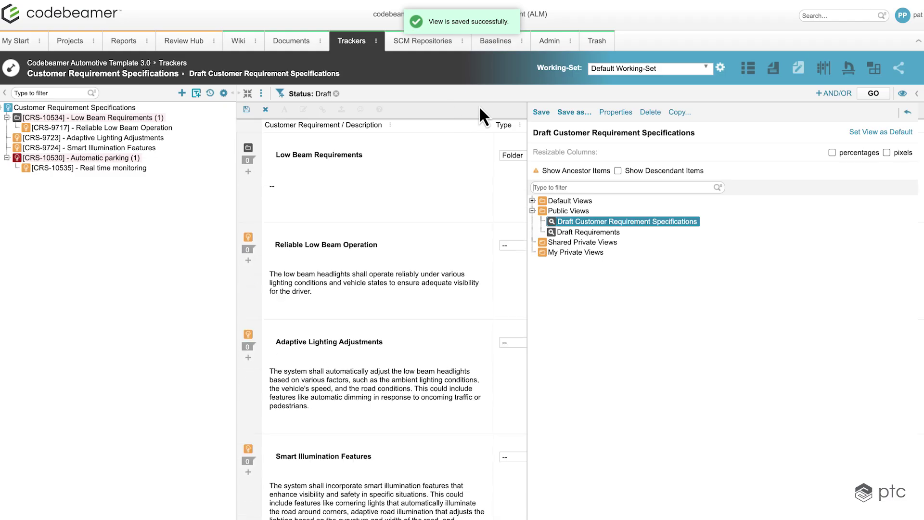
Switch the tracker to the All Items default view.
mouse_move(656, 230)
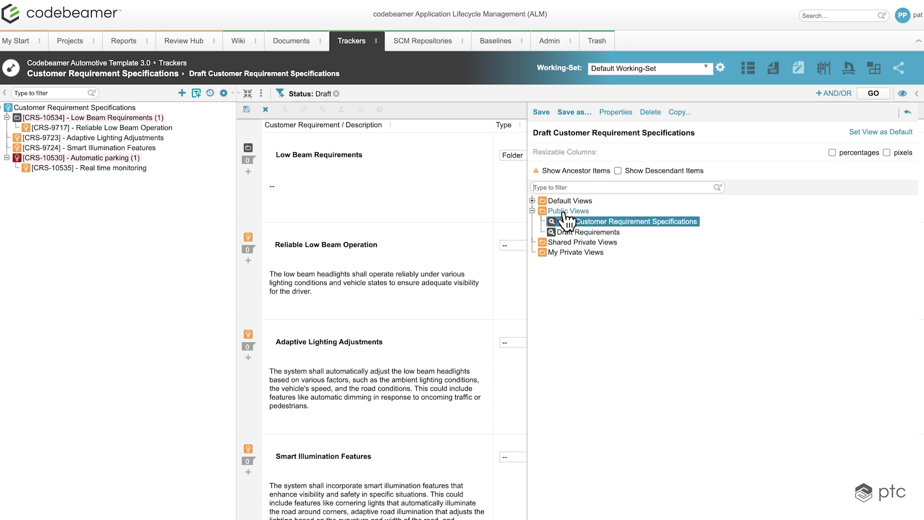
click(533, 201)
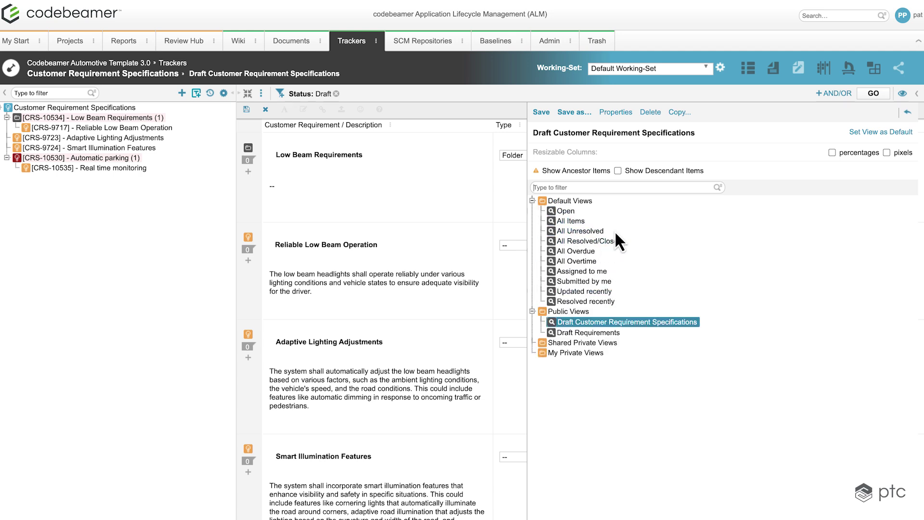
click(572, 221)
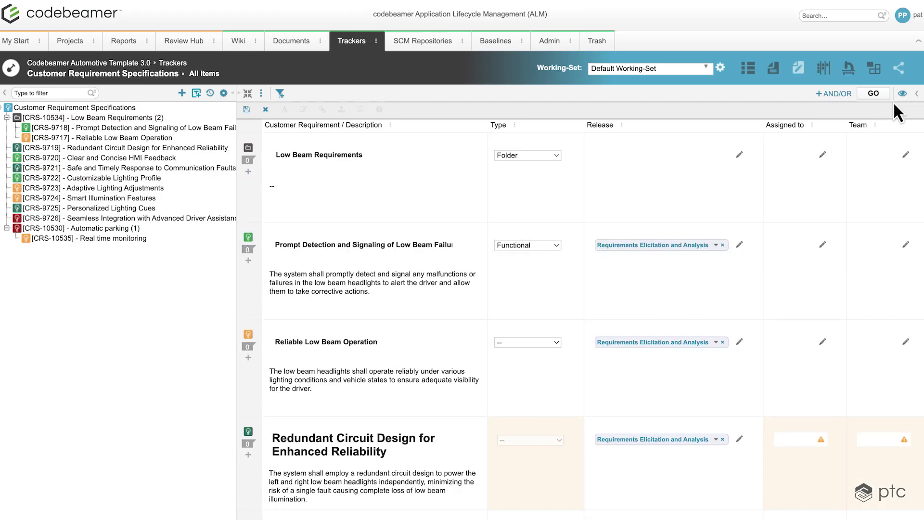
Load the Draft Customer Requirement Specifications view and select the Low Beam Requirements folder.
click(904, 94)
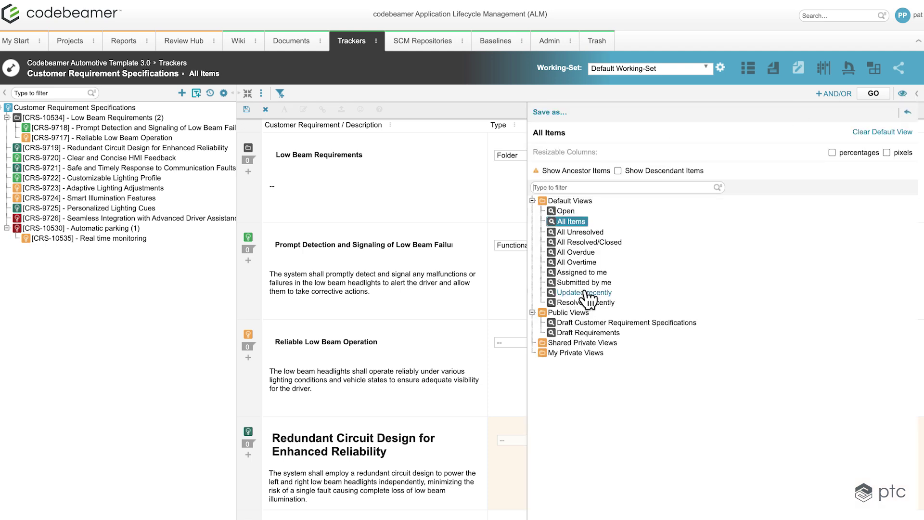
click(653, 323)
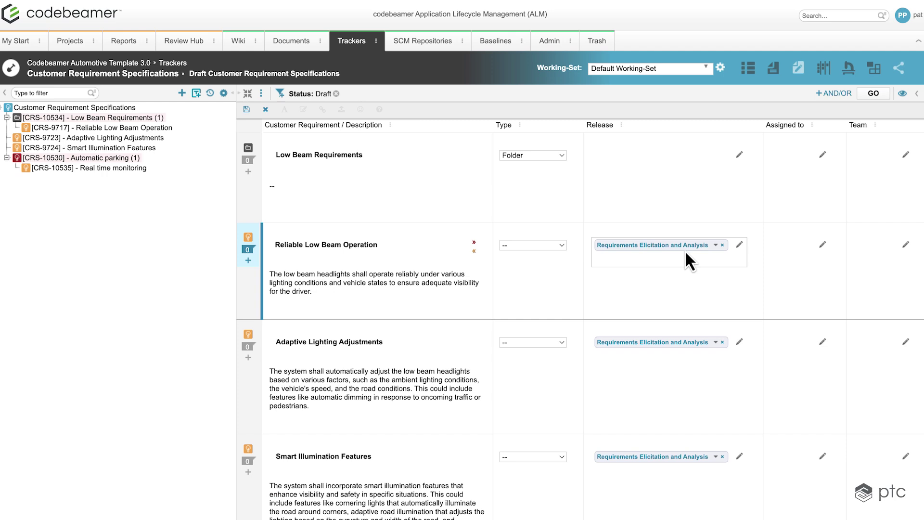
click(451, 204)
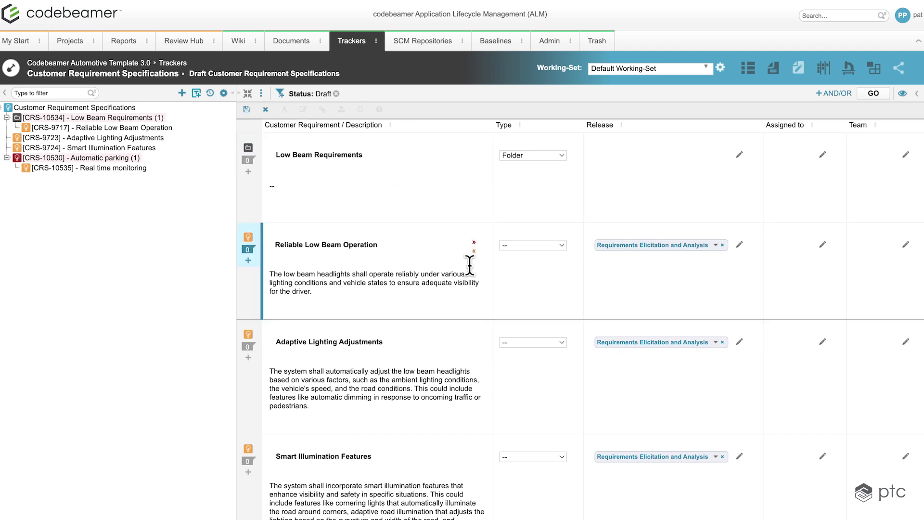
click(902, 93)
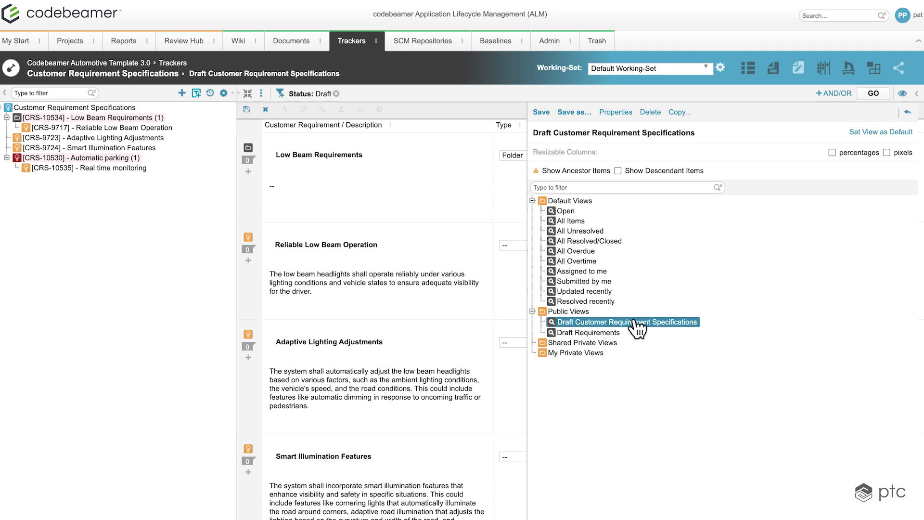
Start copying the view with System Requirement Specifications as the destination tracker.
click(679, 114)
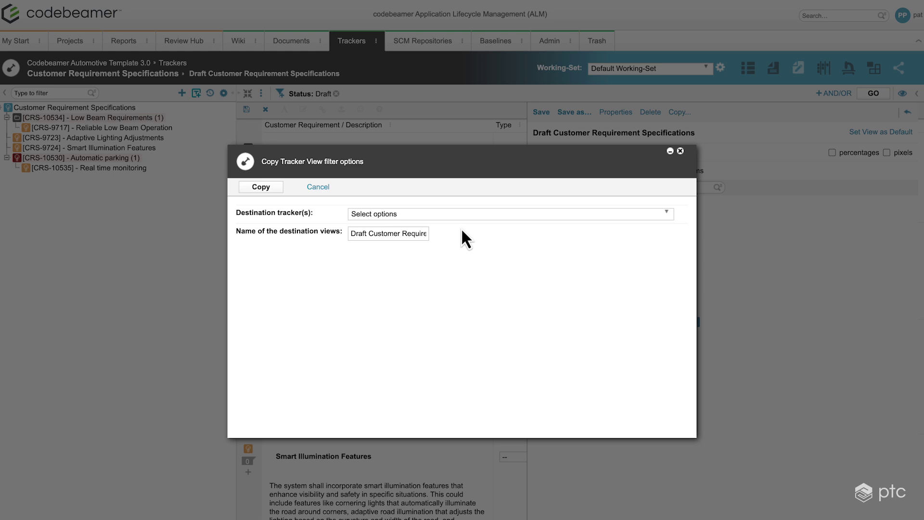
click(466, 214)
text(sys)
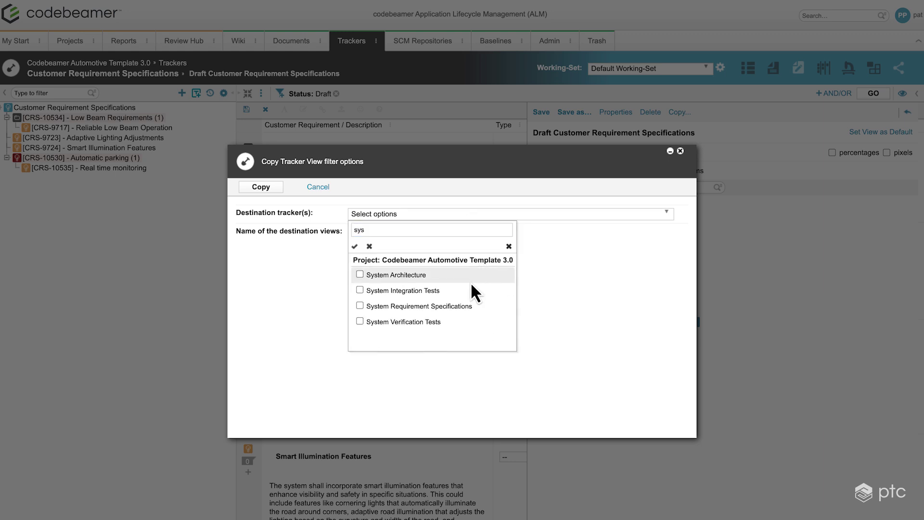
click(463, 307)
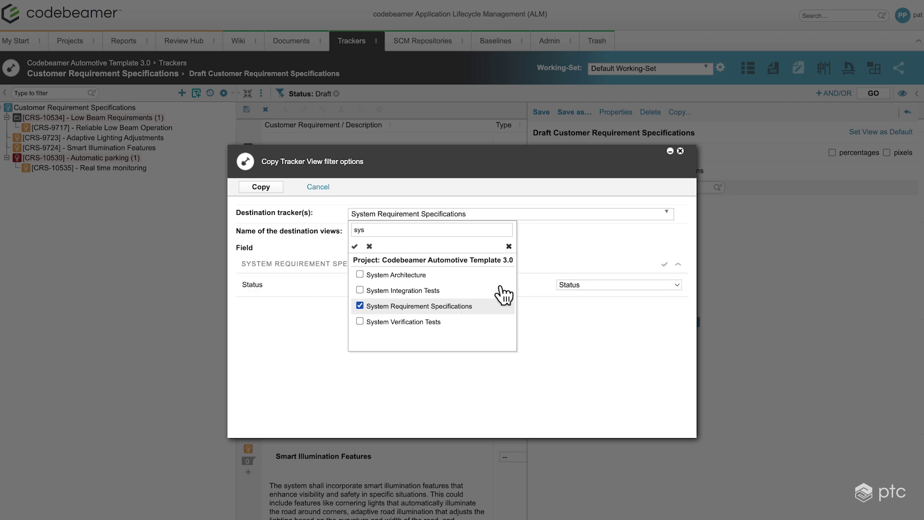
click(603, 178)
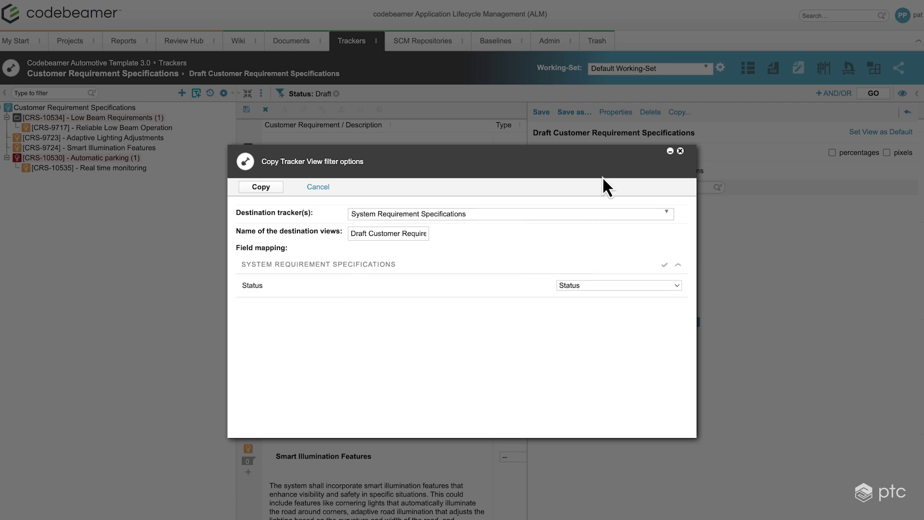
Rename the copied view to 'Draft System Requirement Specifications' and copy it.
click(395, 234)
drag(380, 235, 303, 232)
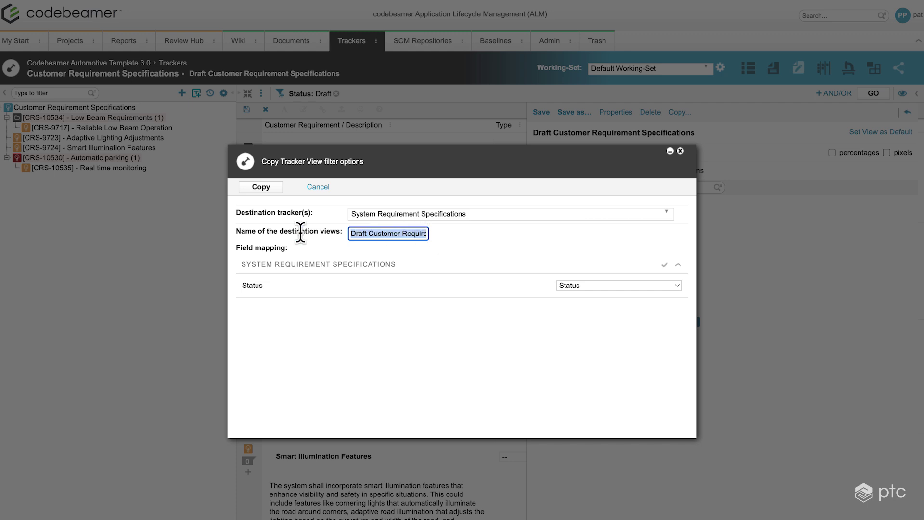
double_click(401, 234)
text(System)
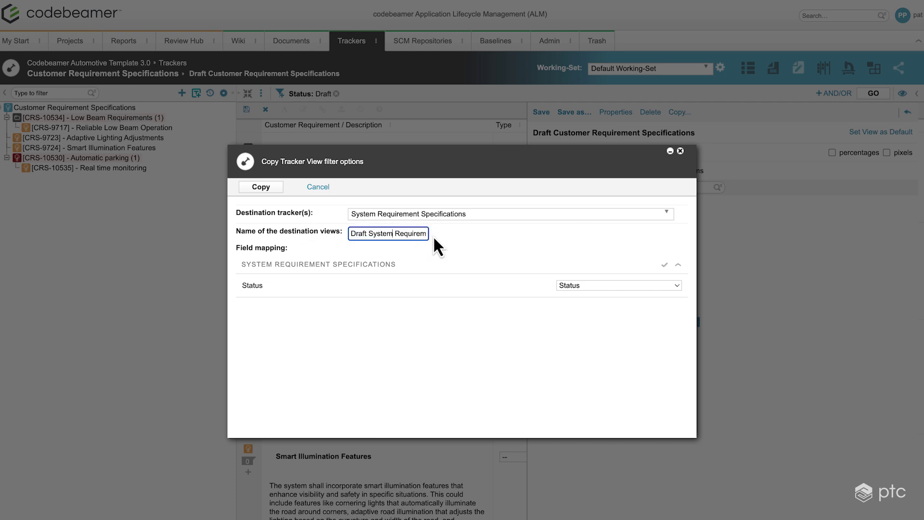
click(307, 278)
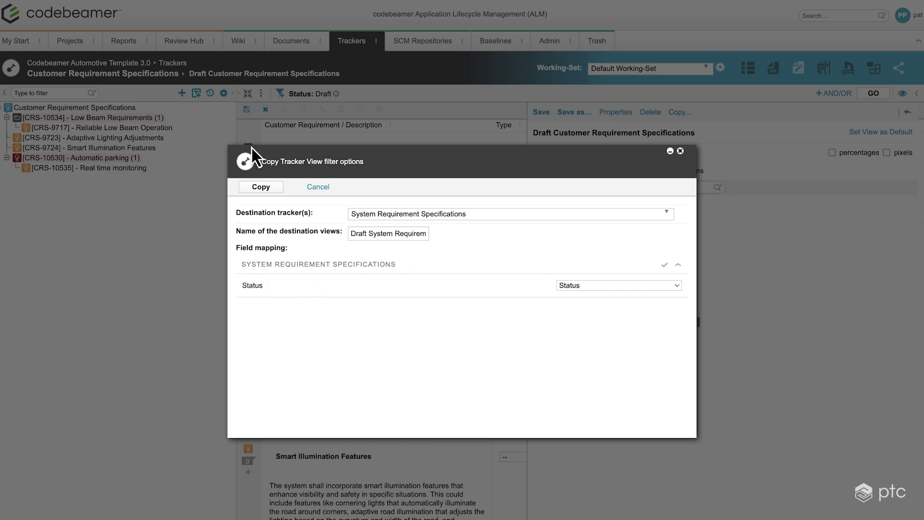
click(269, 191)
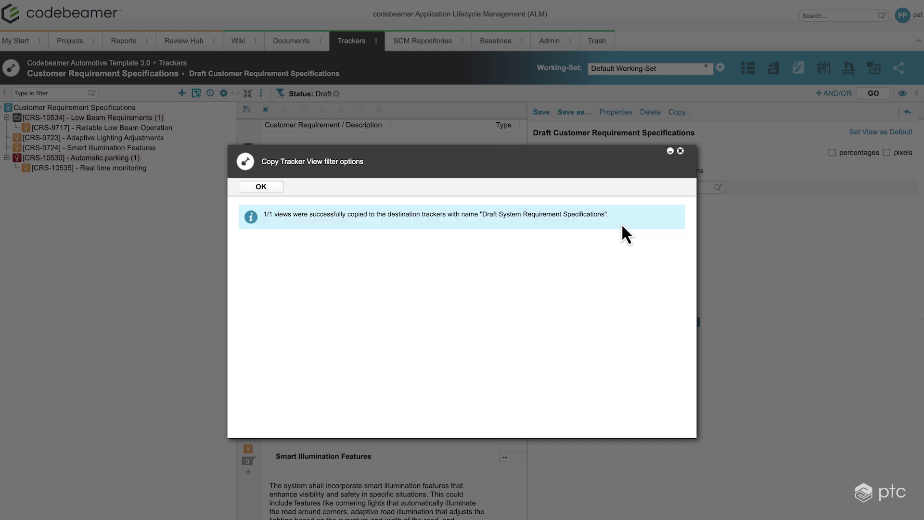
Dismiss the copy confirmation and open the System Requirement Specifications tracker from Trackers.
click(263, 188)
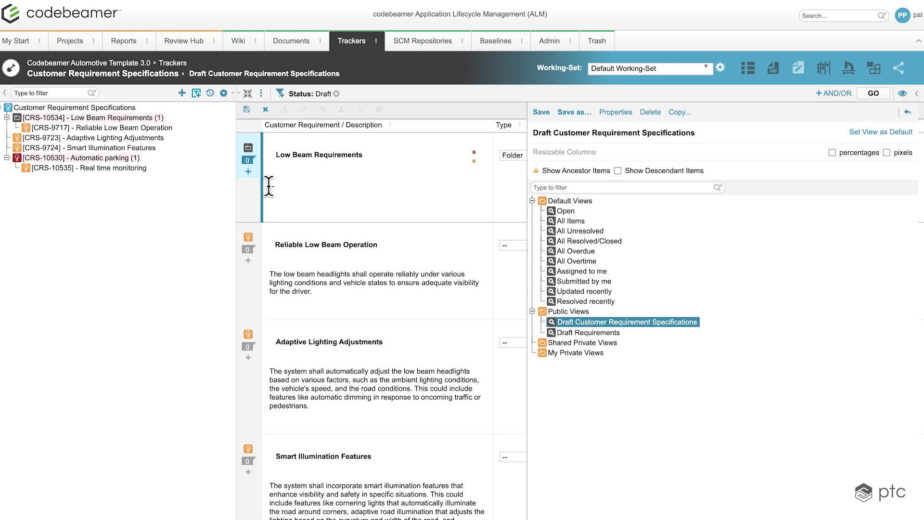
click(360, 45)
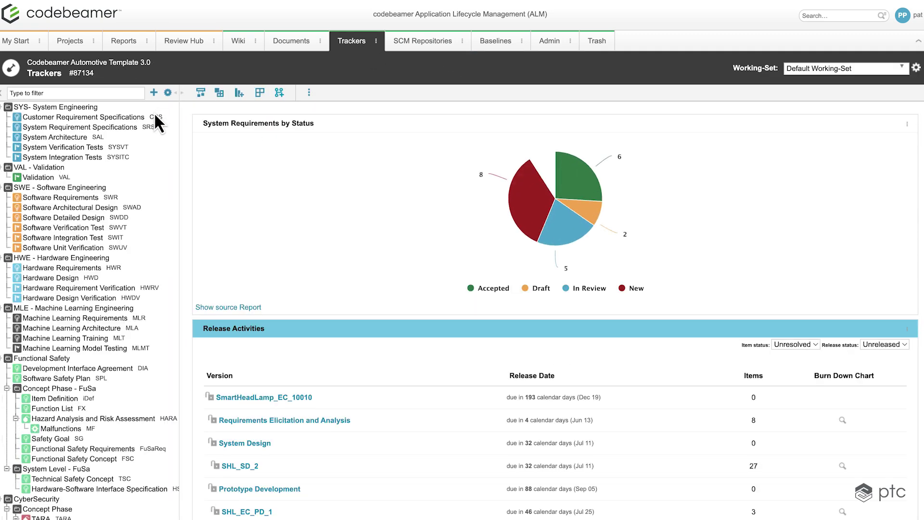
click(115, 129)
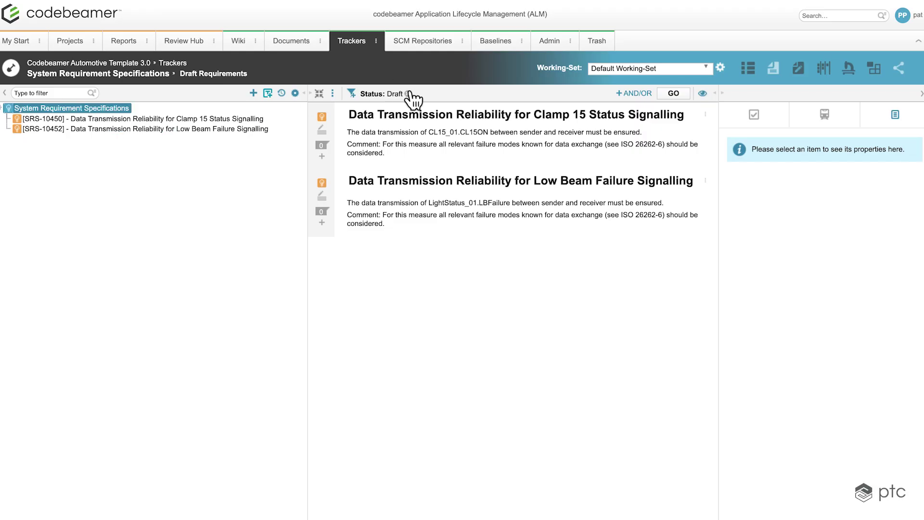
Apply the Draft System Requirement Specifications view in that tracker.
click(703, 94)
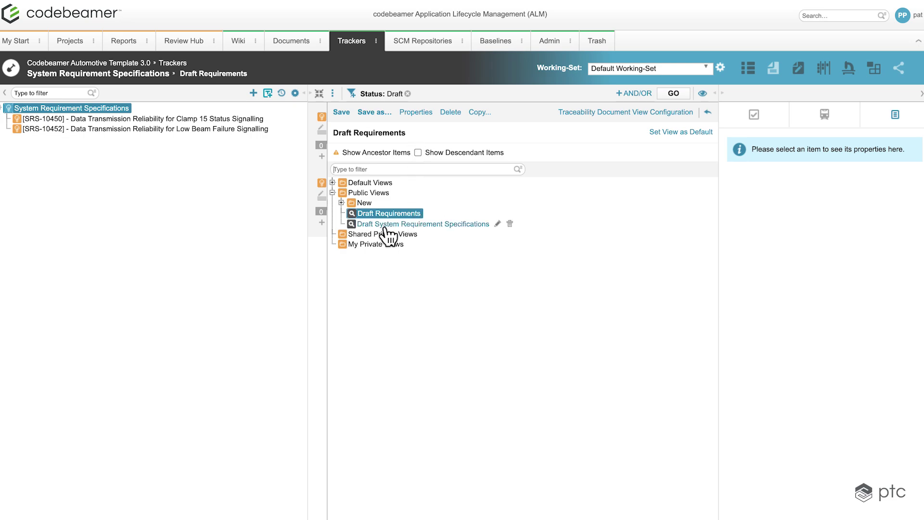
click(426, 225)
click(703, 94)
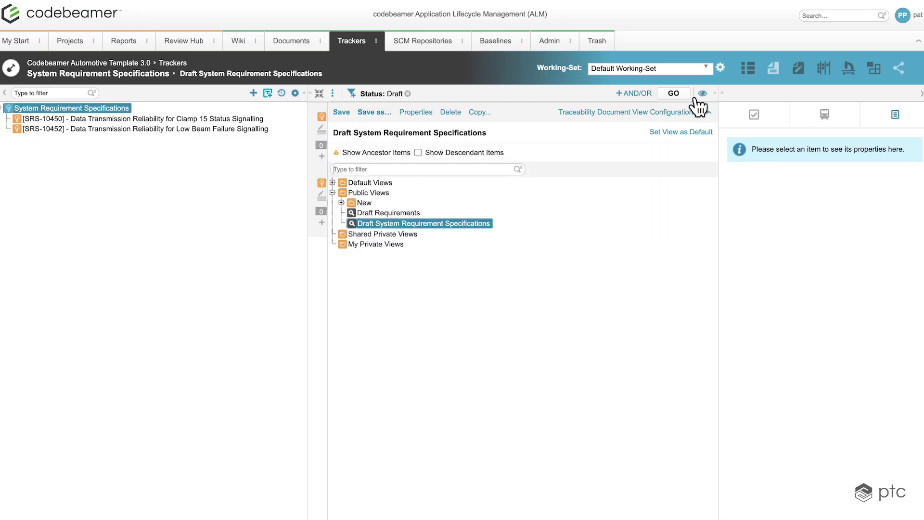
mouse_move(433, 230)
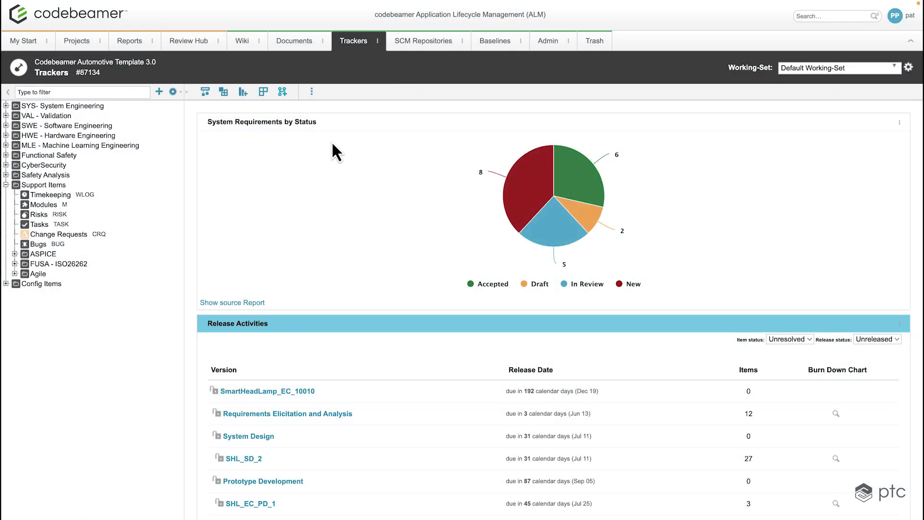
Open the Tasks tracker and display its items in the Kanban board layout.
click(40, 224)
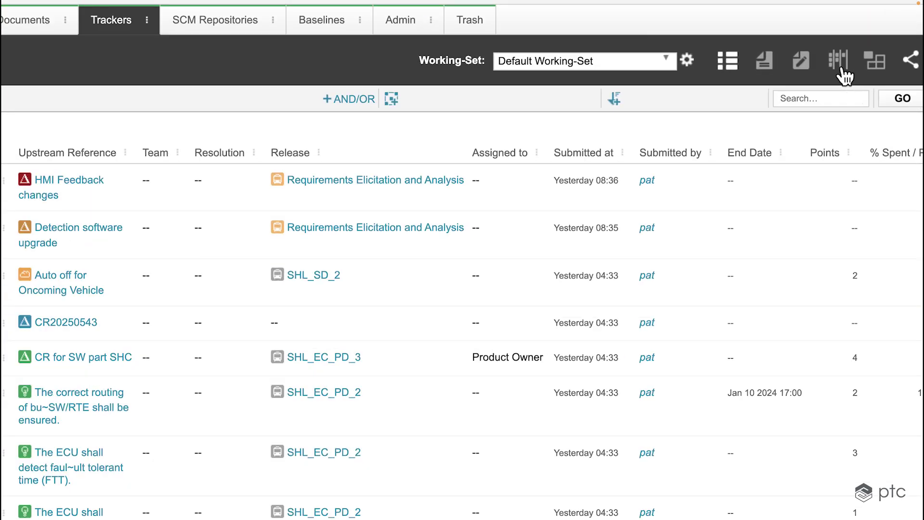
click(840, 67)
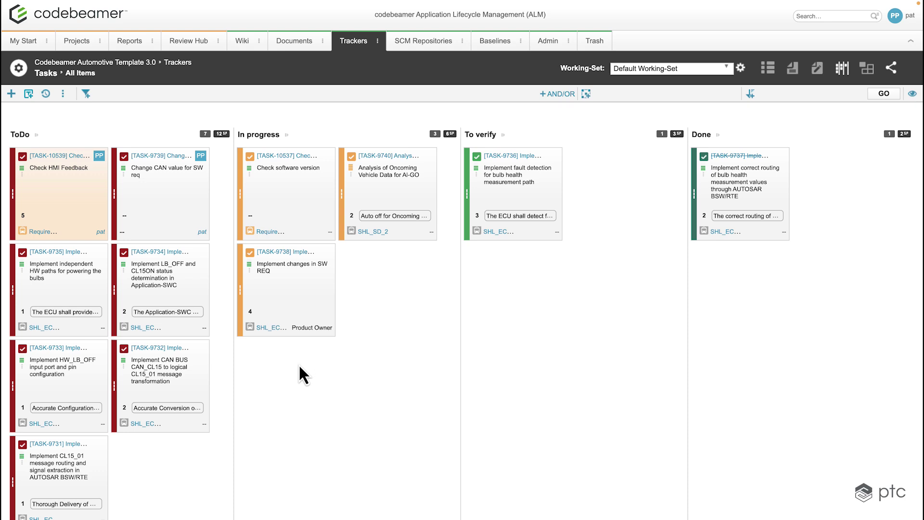
click(62, 94)
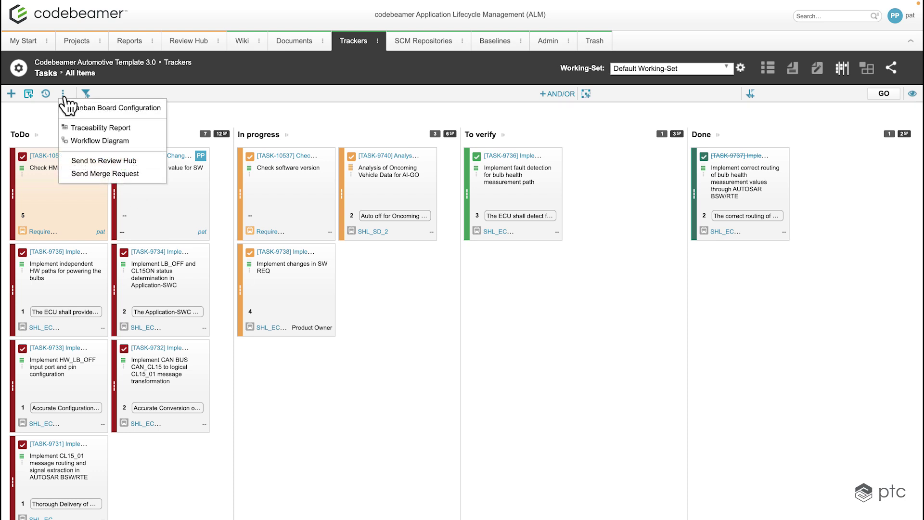
In Kanban Board Configuration, review card settings, edit the ToDo MIN/MAX limits, and save.
click(110, 108)
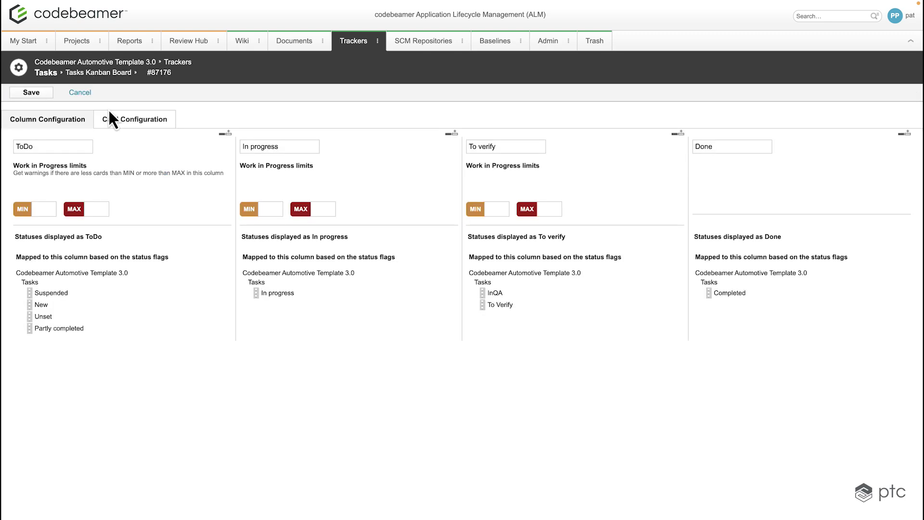
click(118, 120)
click(42, 209)
click(97, 208)
click(43, 209)
click(472, 142)
click(41, 97)
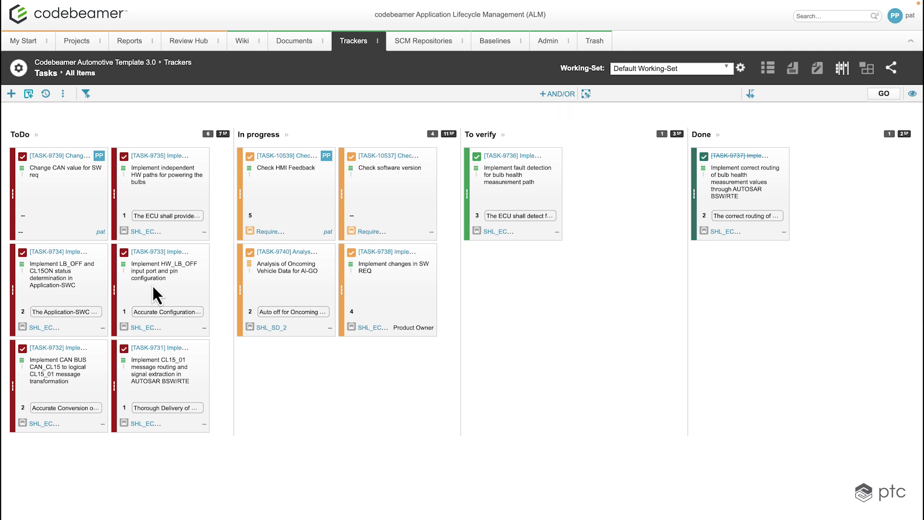
Drag TASK-9735 into In progress, then drop TASK-9738 onto To verify's In QA zone.
drag(114, 192, 322, 310)
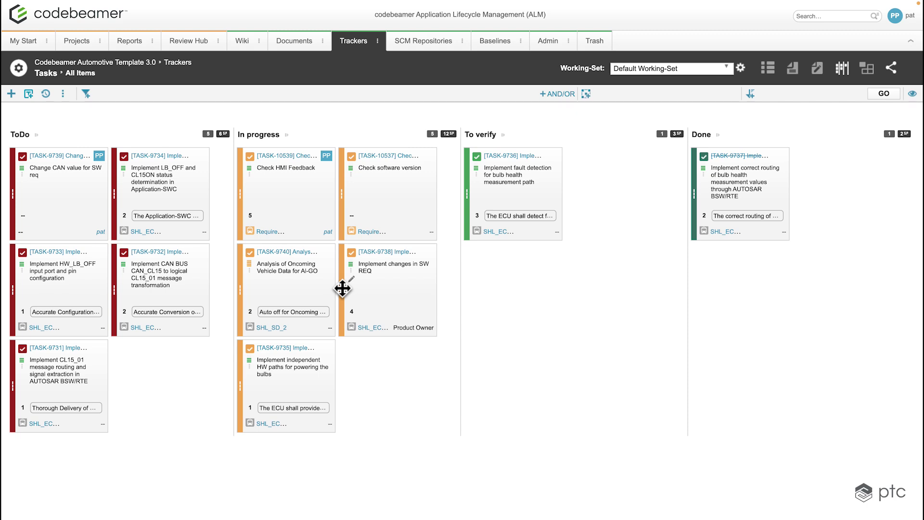
drag(342, 288, 493, 223)
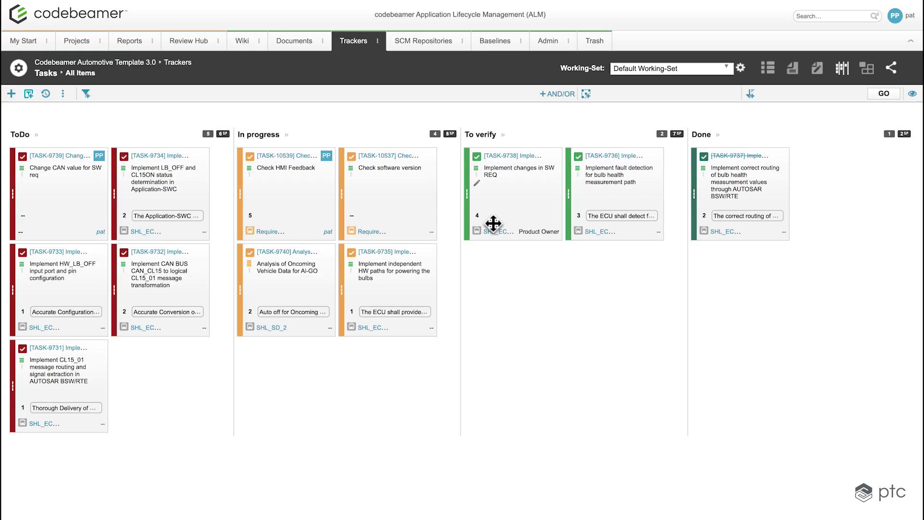
mouse_move(492, 222)
mouse_down()
mouse_move(467, 200)
mouse_move(470, 268)
mouse_move(452, 285)
mouse_move(593, 212)
mouse_move(478, 268)
mouse_move(495, 260)
mouse_move(455, 260)
mouse_move(629, 247)
mouse_move(668, 274)
mouse_move(612, 293)
mouse_move(510, 270)
mouse_move(496, 255)
mouse_move(532, 219)
mouse_move(502, 229)
mouse_up()
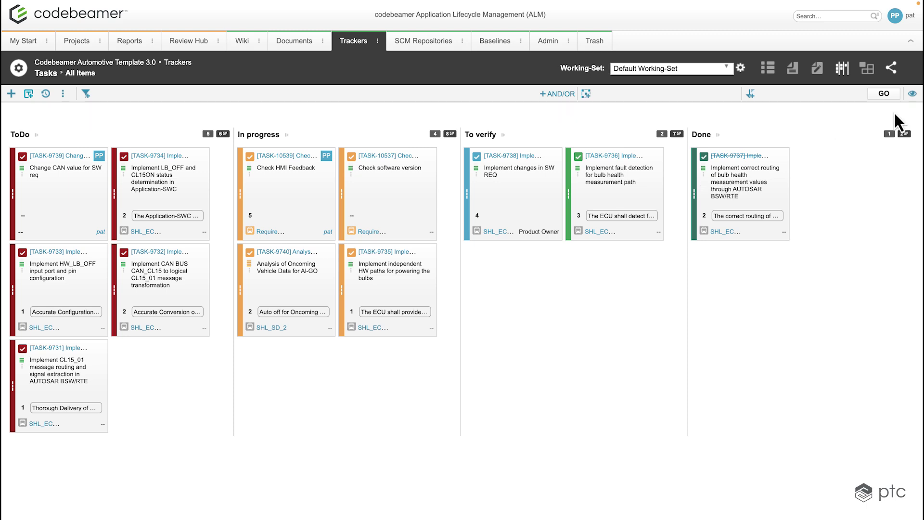
From the trackers overview, open the Tasks tracker's configuration.
click(354, 41)
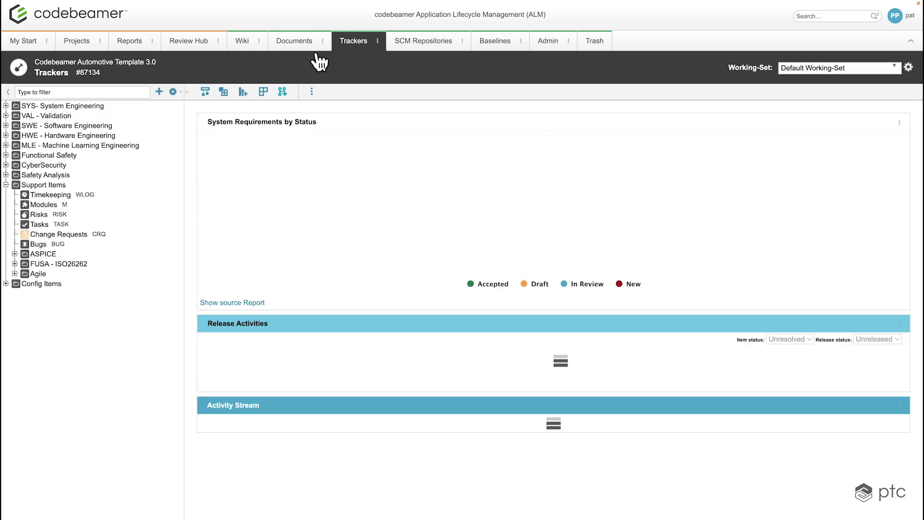
click(40, 224)
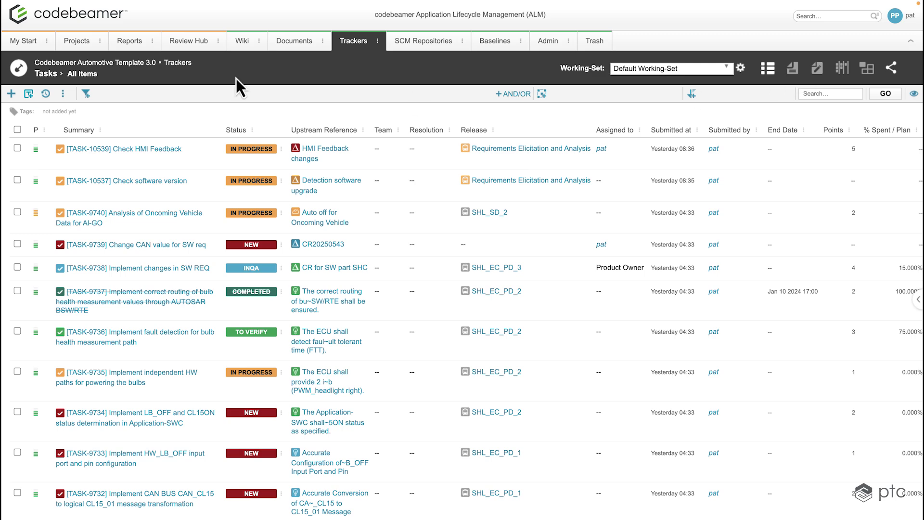
click(62, 95)
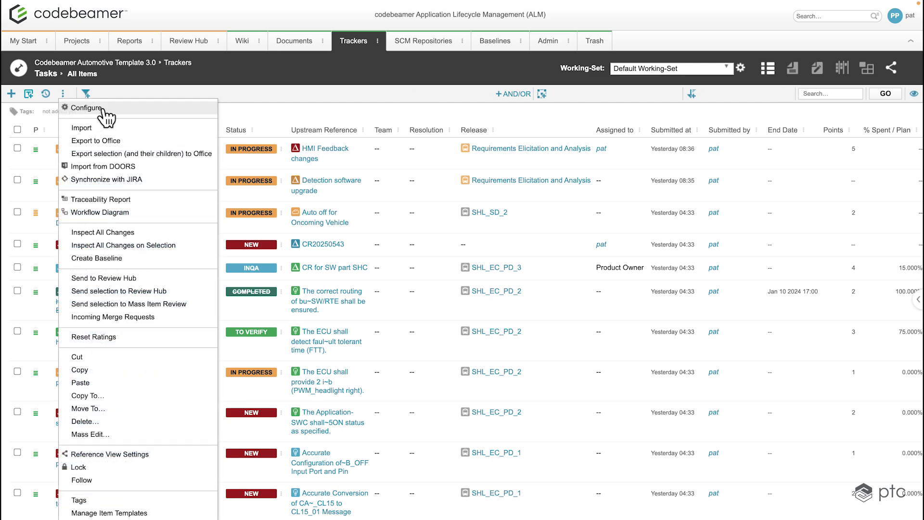
click(103, 107)
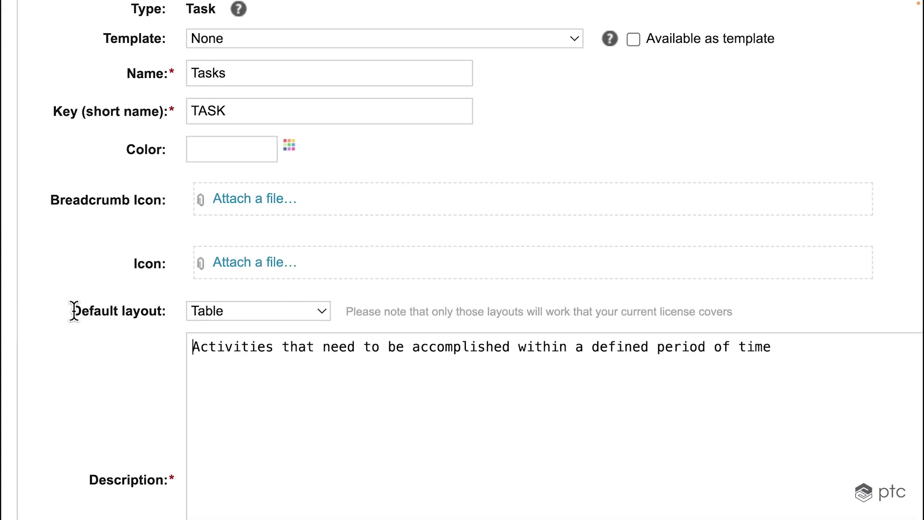
Set the default layout to Kanban Board and save the tracker configuration.
drag(72, 310, 159, 312)
click(231, 316)
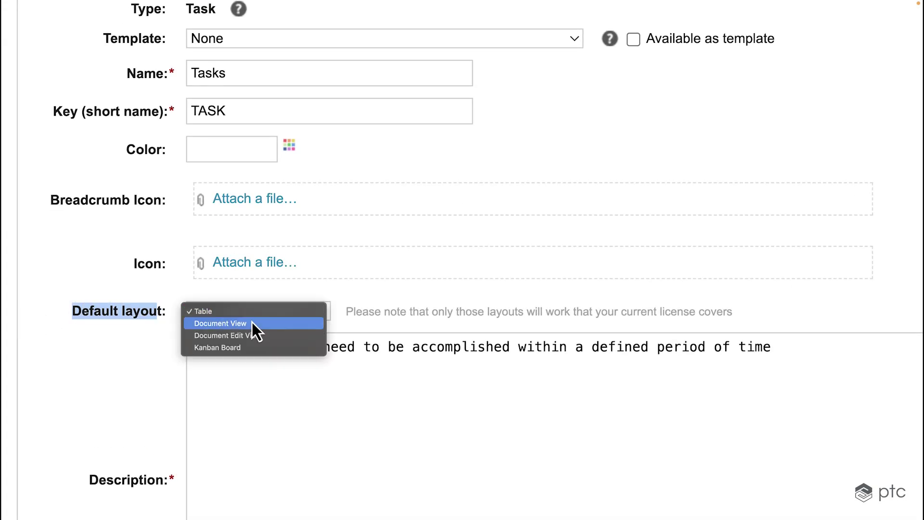
click(249, 349)
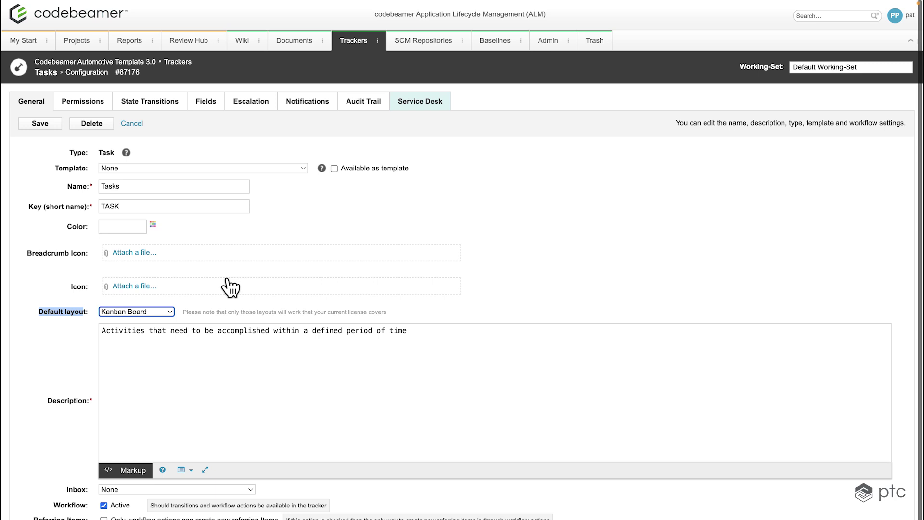
click(45, 88)
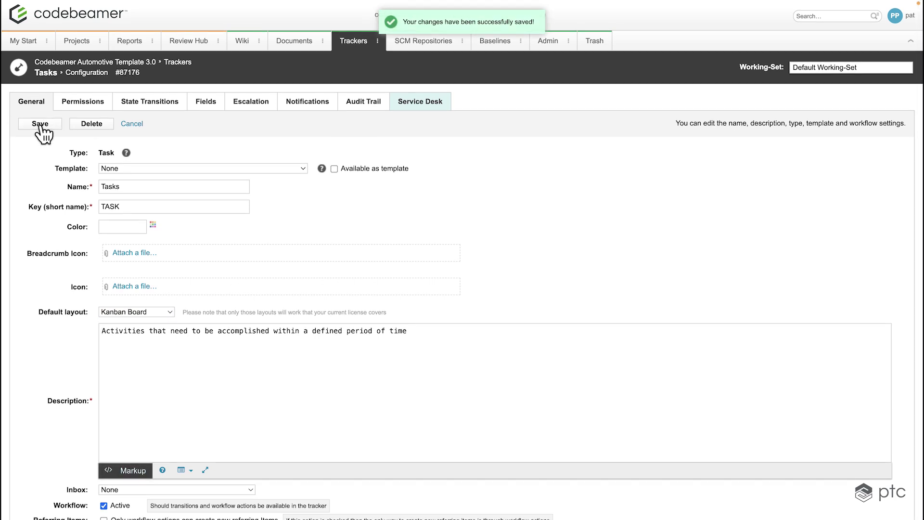
click(41, 124)
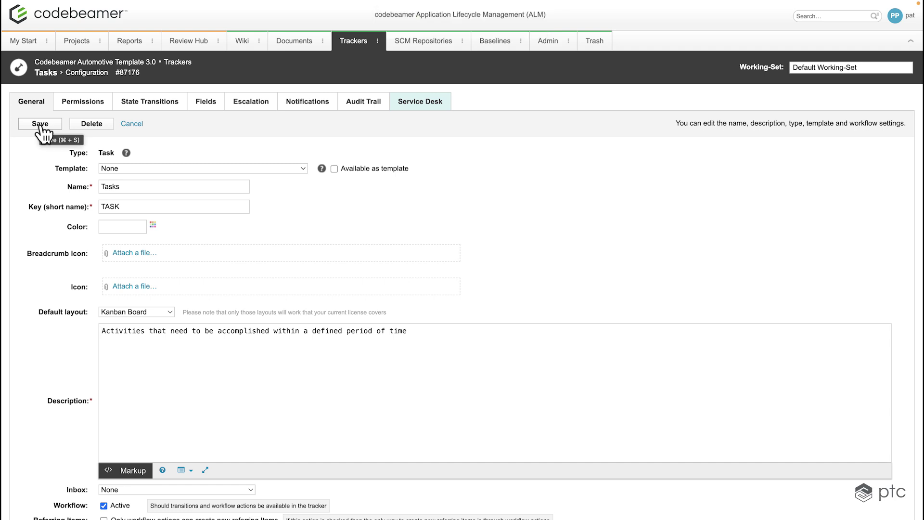
click(40, 125)
Browse the trackers overview to System Architecture and display its items in Table View.
click(360, 44)
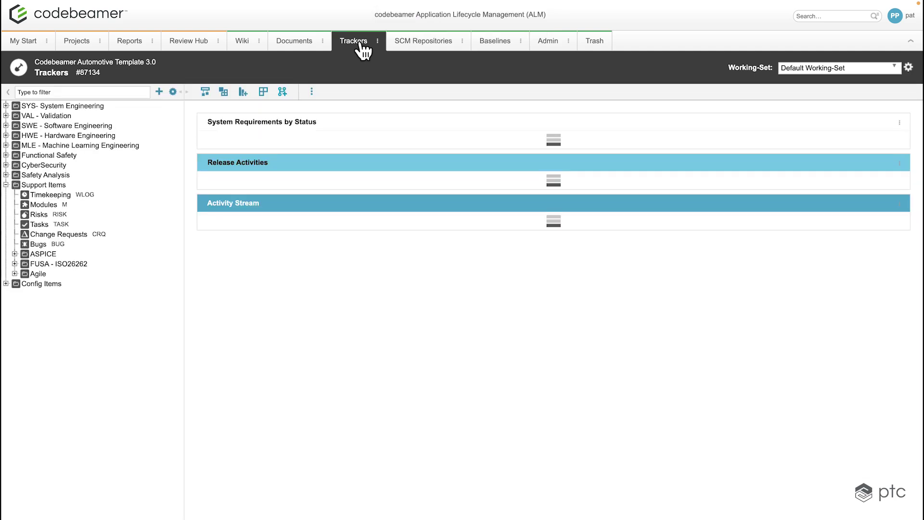
click(39, 226)
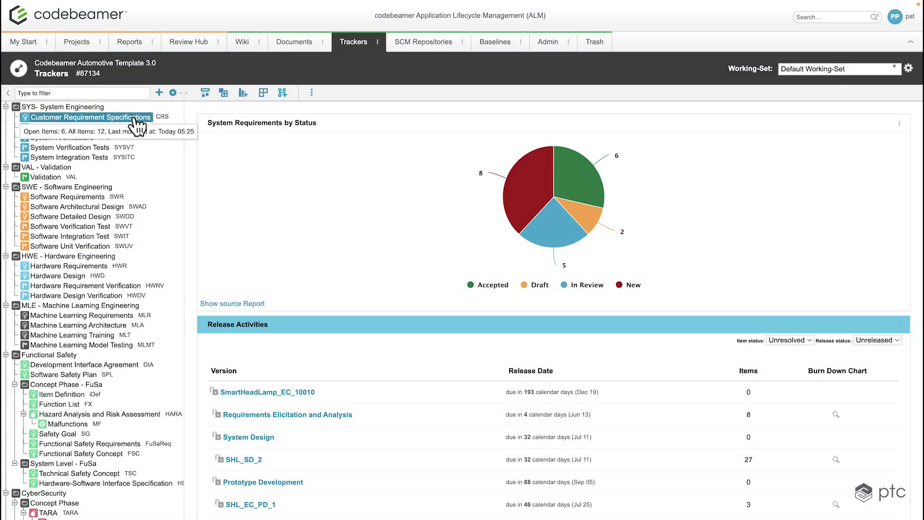
click(133, 118)
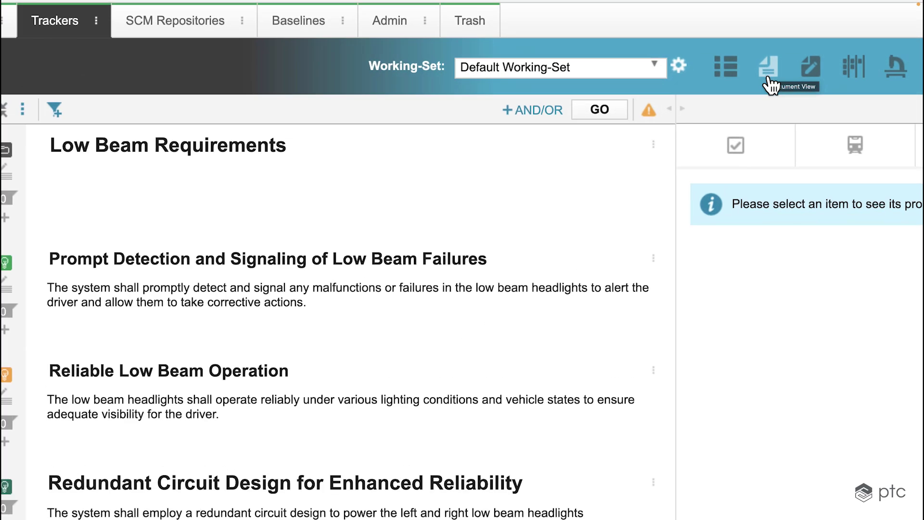
click(729, 75)
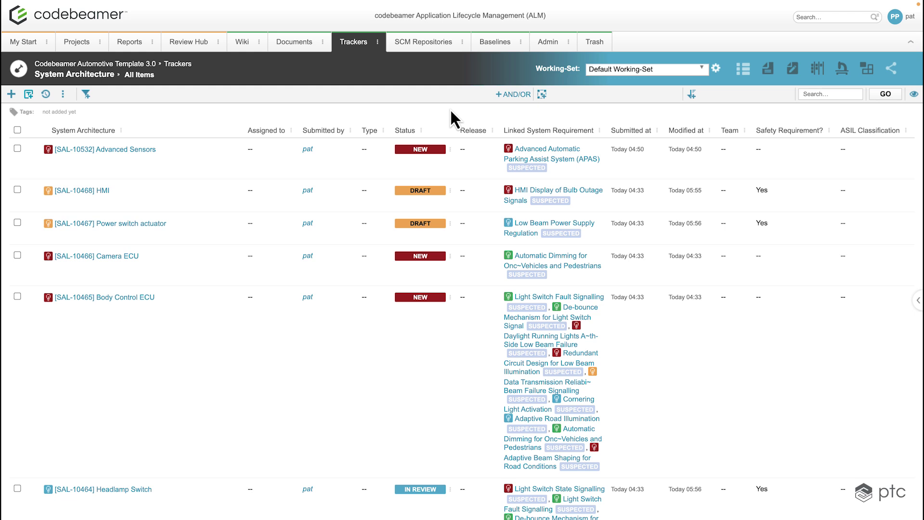
Filter for items NOT having a downstream reference from System Integration Tests, then run it.
click(86, 94)
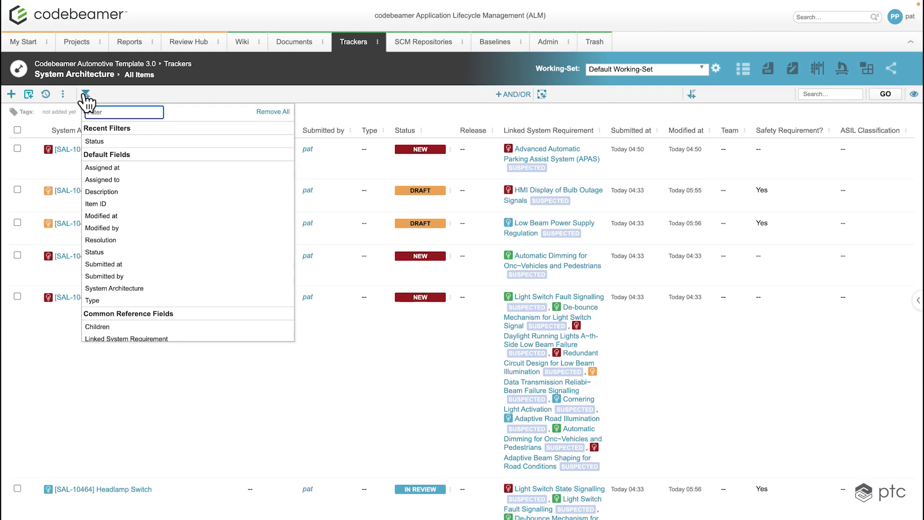
scroll(144, 286, down, 5)
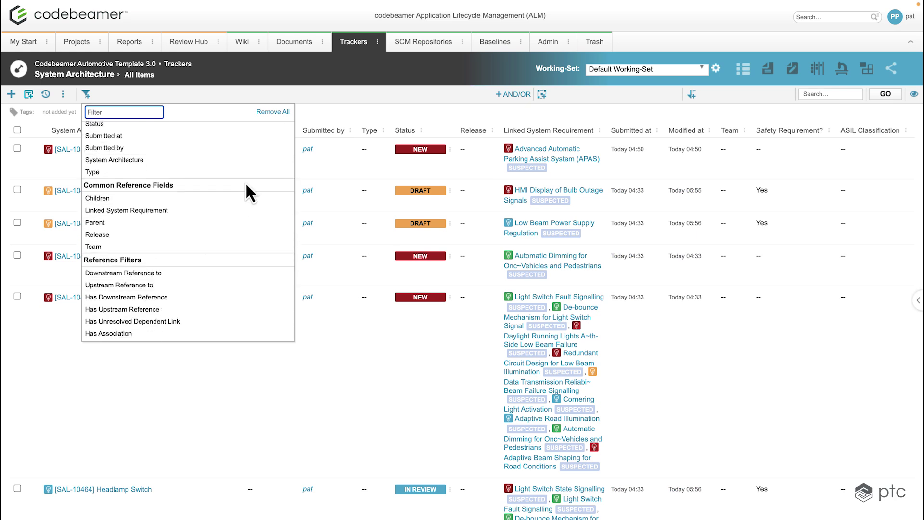
click(144, 273)
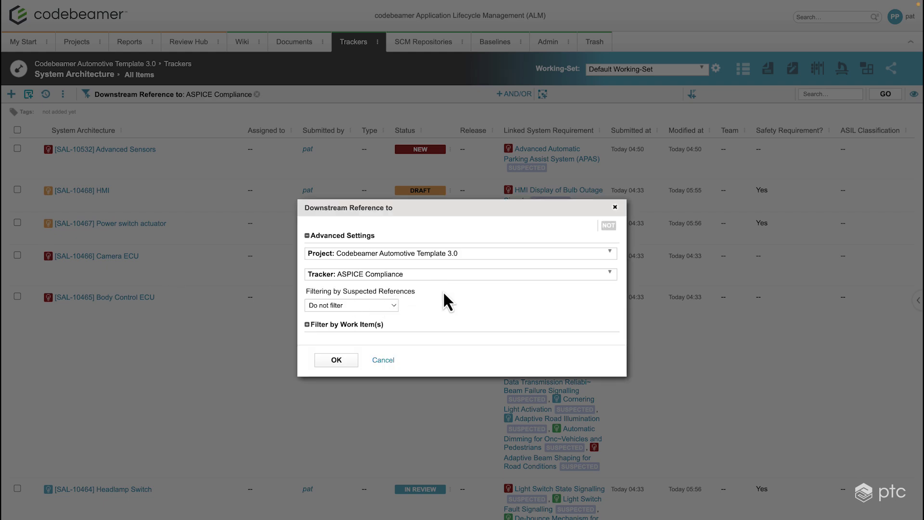
click(441, 275)
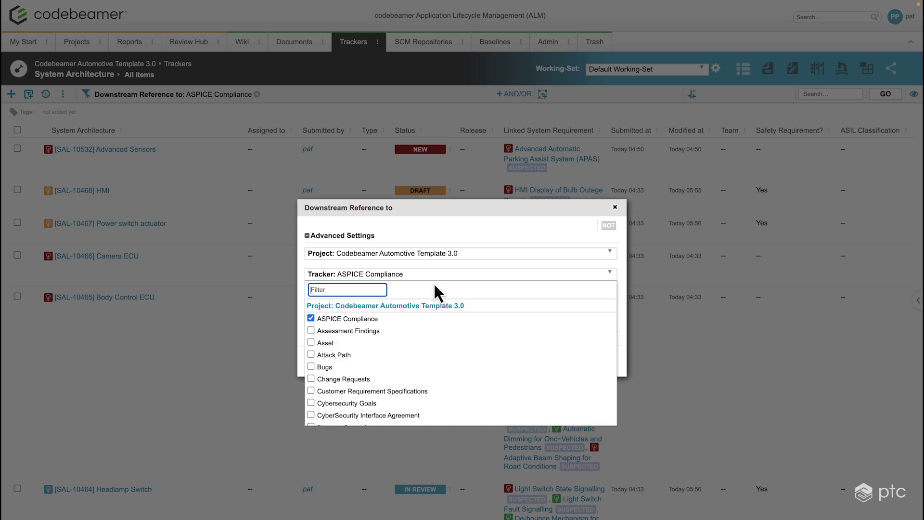
click(311, 317)
click(327, 290)
text(inte)
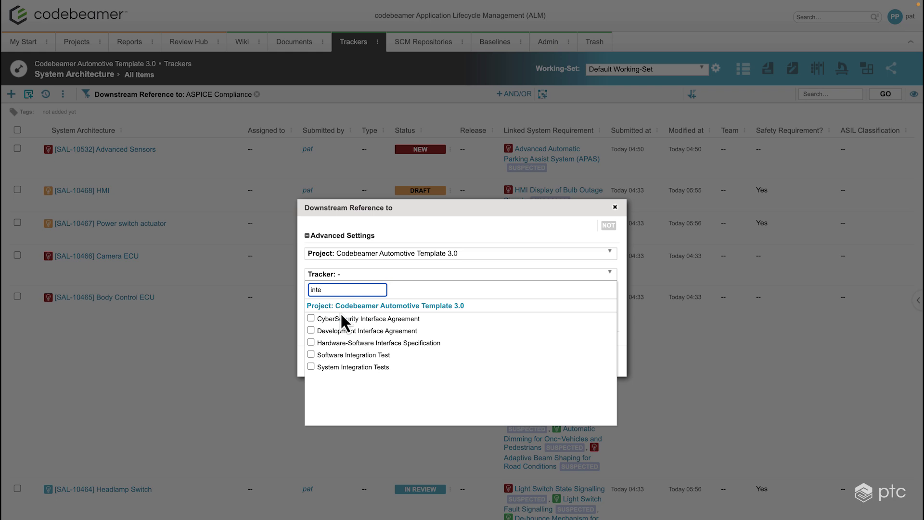
click(391, 368)
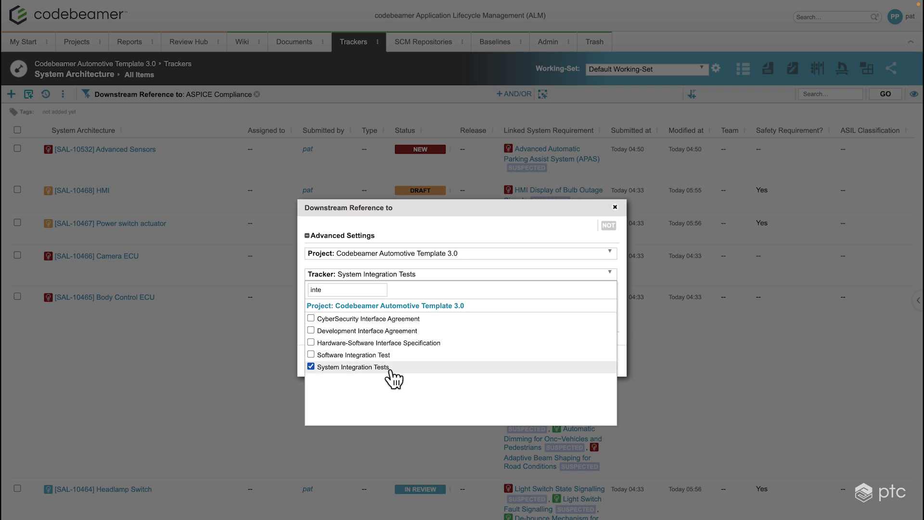
click(480, 221)
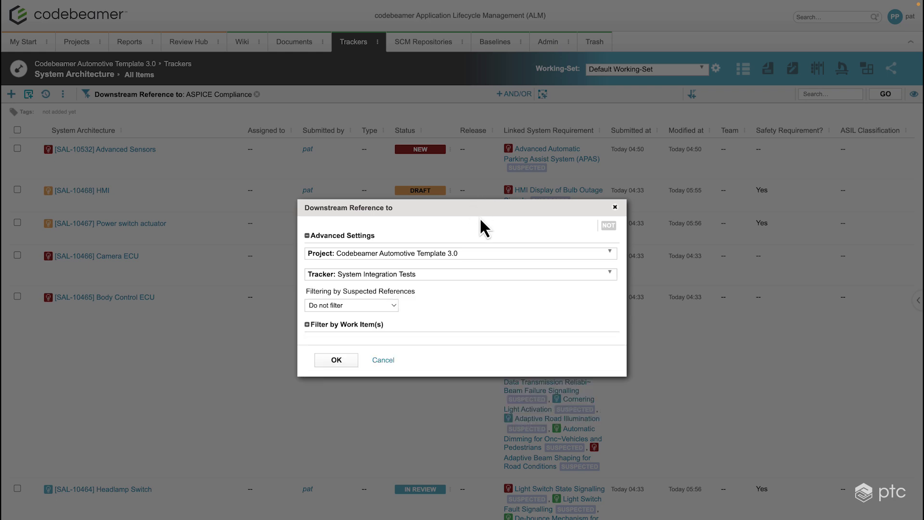
click(608, 226)
click(336, 361)
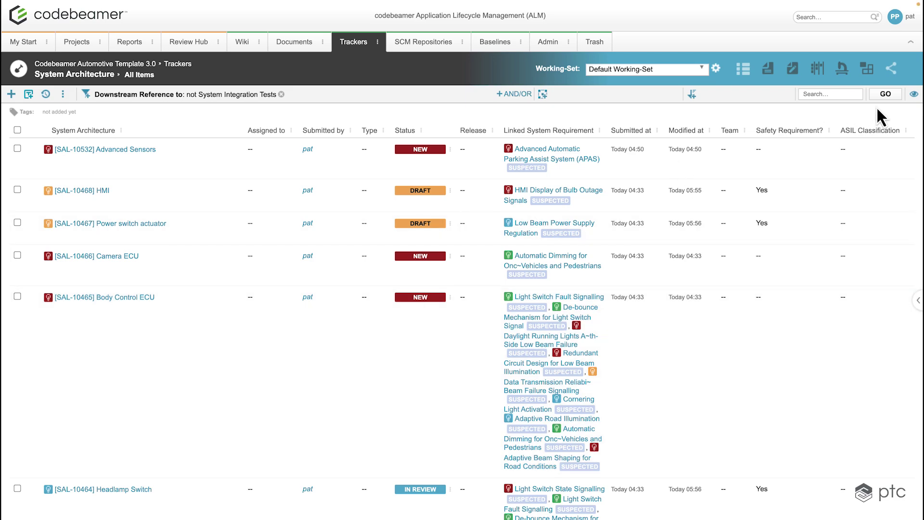
click(885, 95)
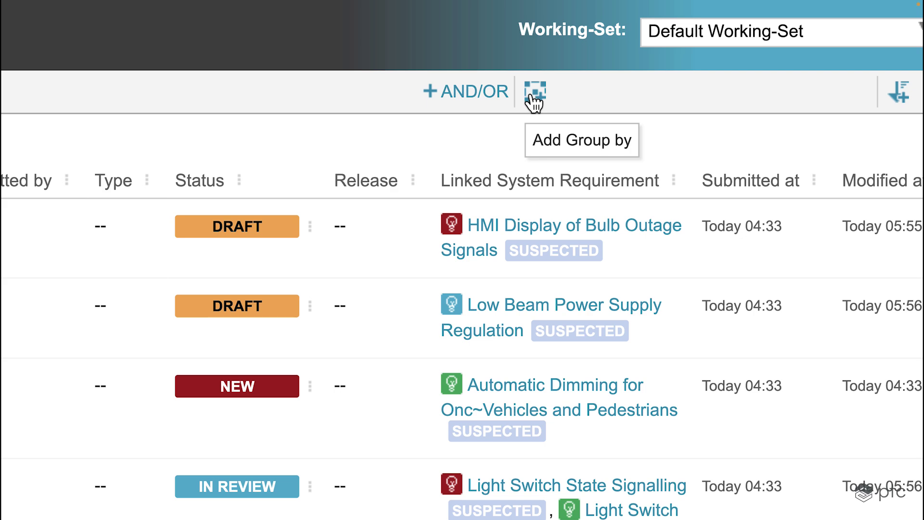
Group the filtered items by Status and reload the list.
click(535, 92)
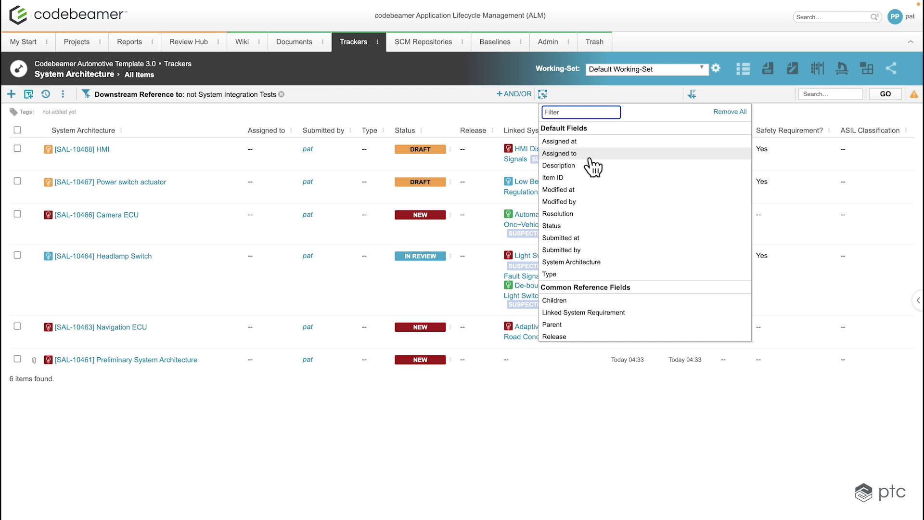
click(581, 228)
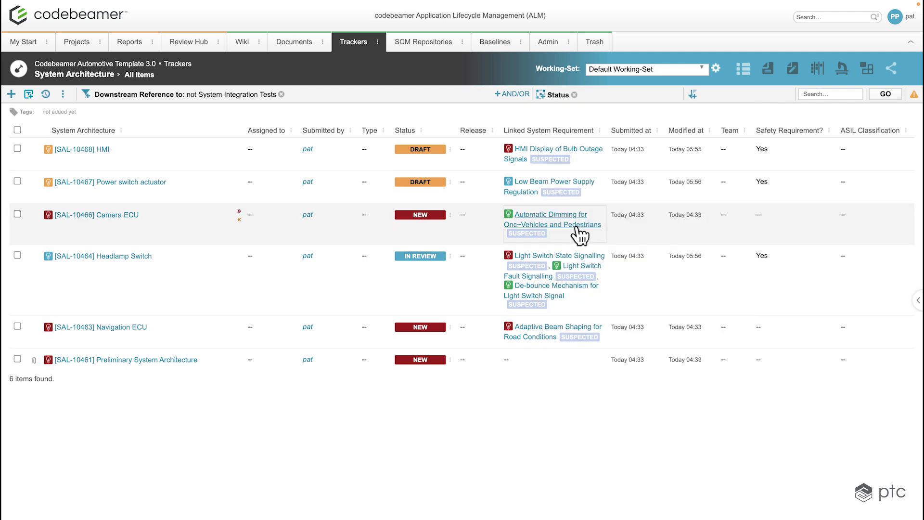
click(886, 98)
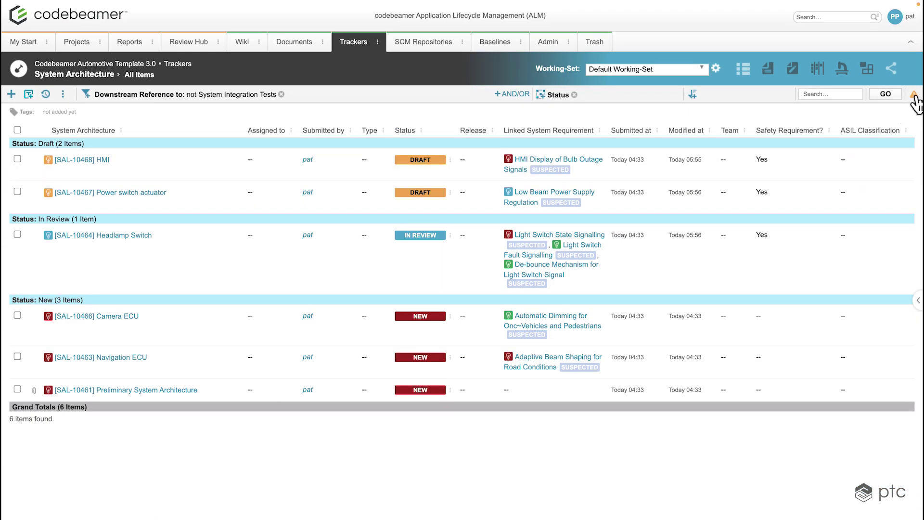
Save as a new Public View named 'System Architecture without Tests groupped by Status'.
mouse_move(915, 103)
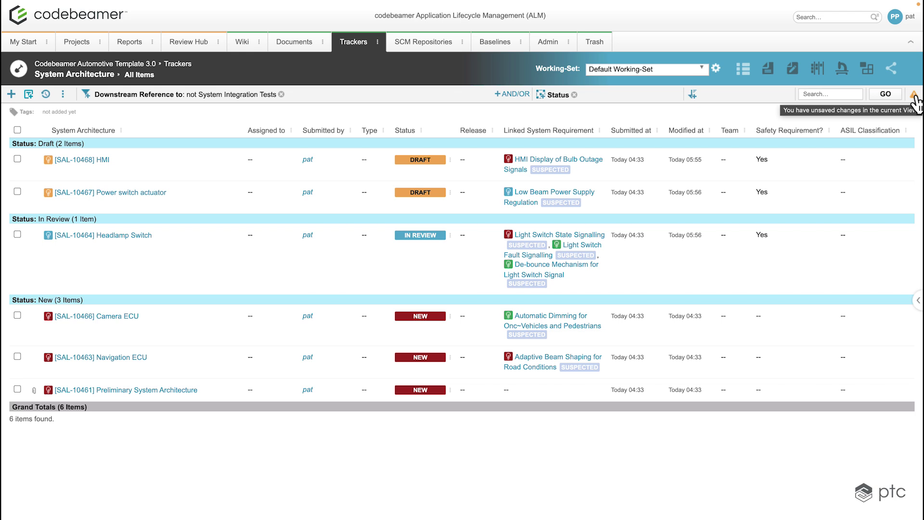
click(914, 95)
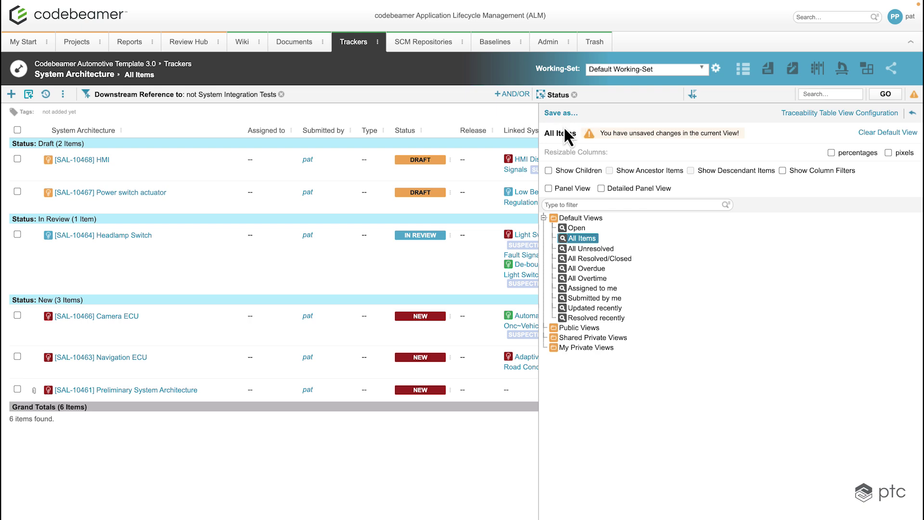
click(562, 113)
click(366, 205)
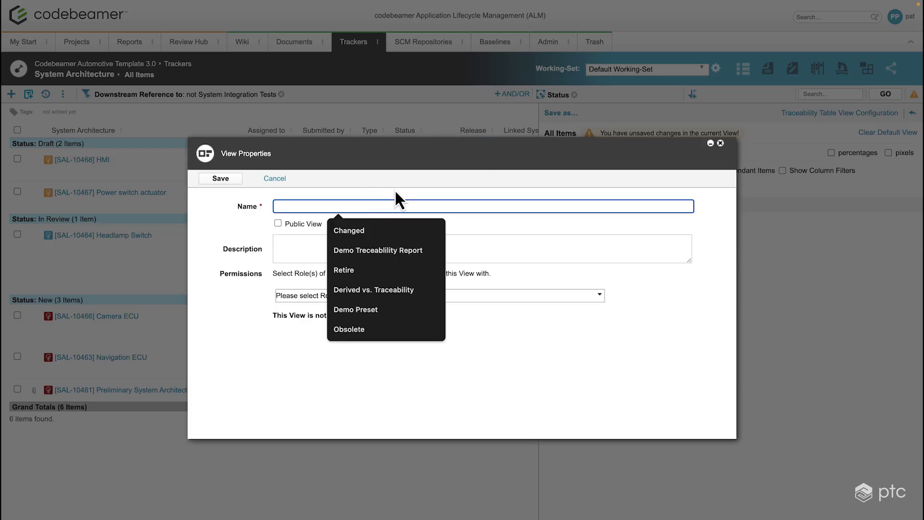
text(SR)
key(BackSpace)
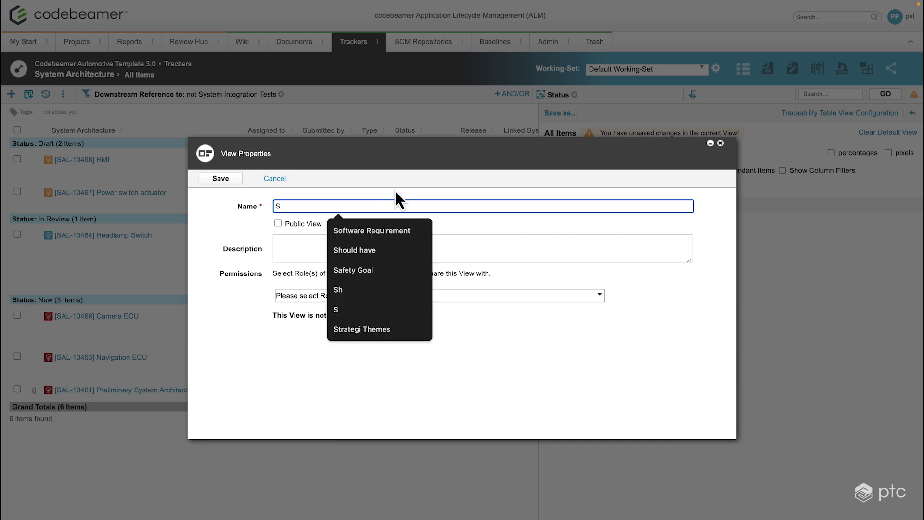
text(ystem Ar)
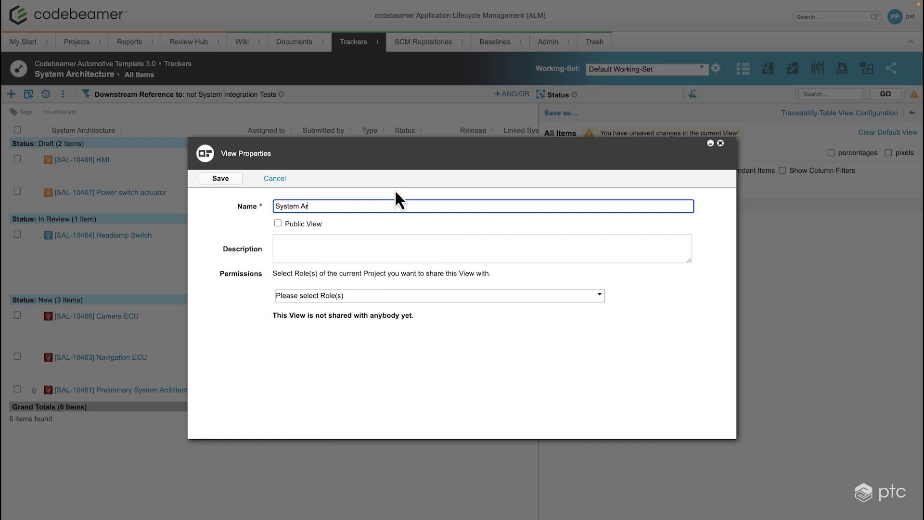
text(chitecture without)
text(Status)
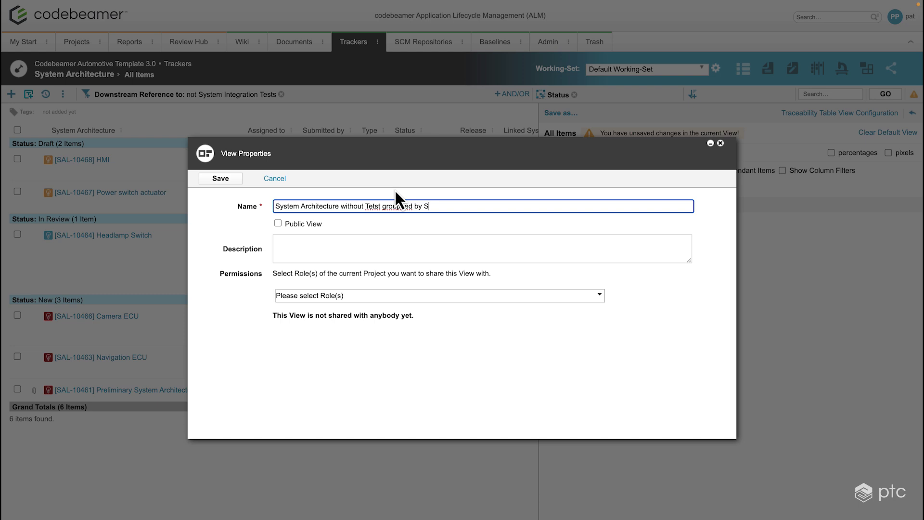
click(378, 206)
key(BackSpace)
key(BackSpace)
key(BackSpace)
text(sts)
click(293, 224)
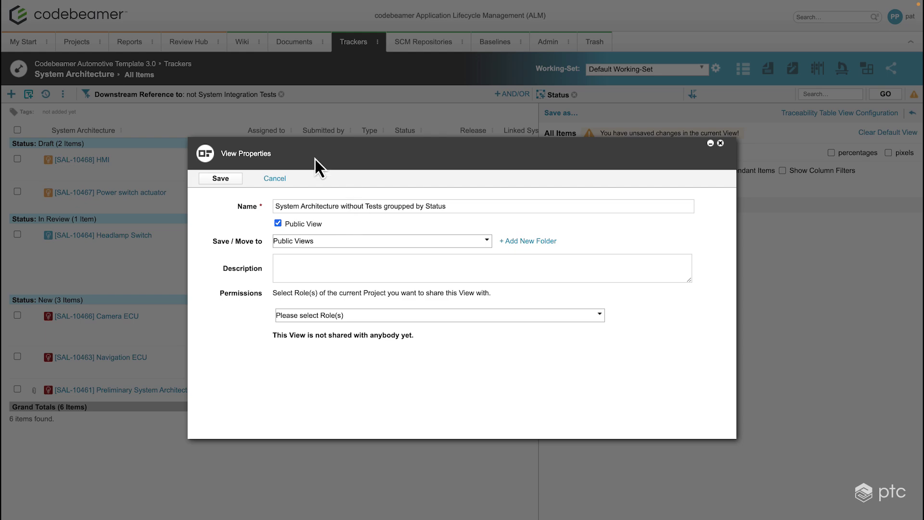
click(231, 181)
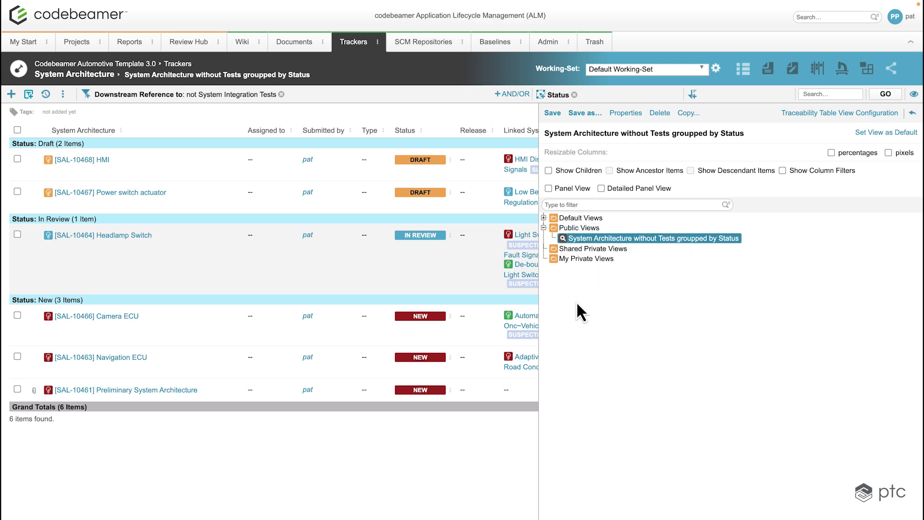
Check the Copy dialog's destination trackers, cancel without copying, and expand Default Views.
click(689, 117)
click(384, 212)
scroll(404, 317, down, 5)
scroll(405, 321, down, 5)
scroll(405, 323, up, 2)
click(409, 226)
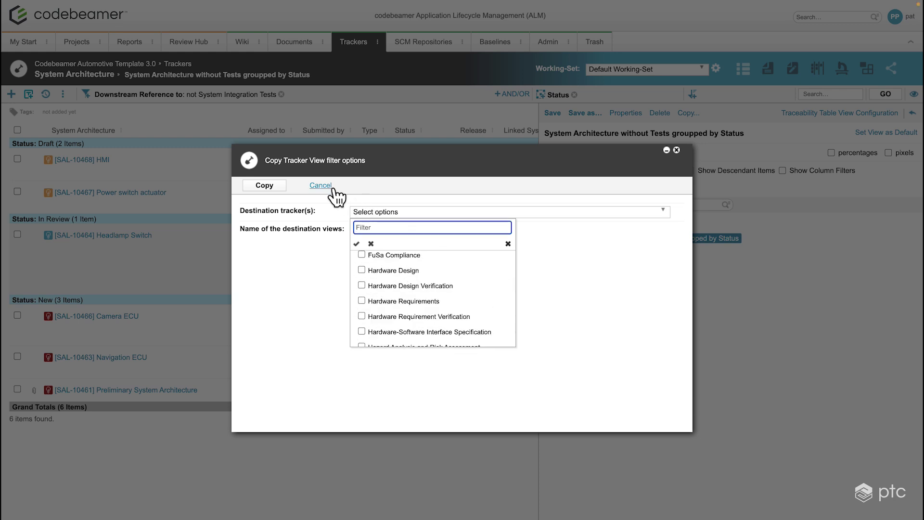
click(320, 185)
click(321, 185)
click(553, 218)
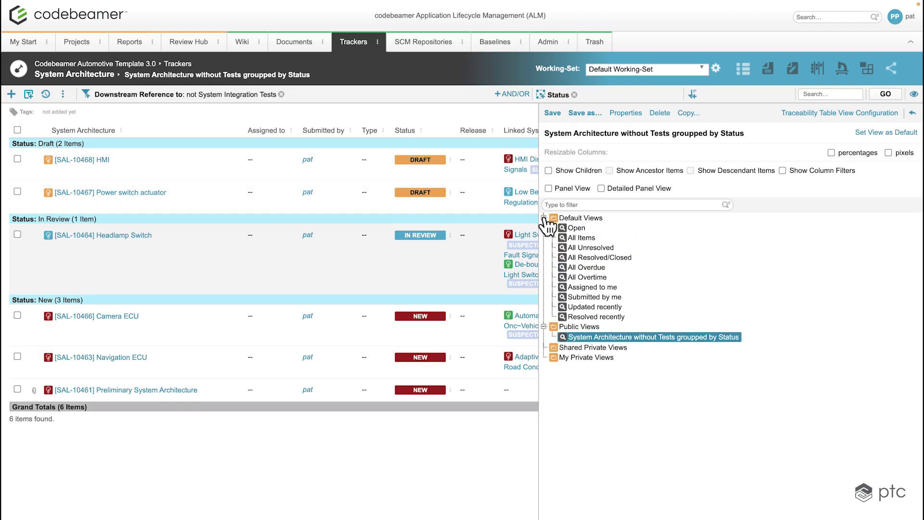
Switch to All Items, reapply the saved Status-grouped view, and show it as a document.
click(588, 238)
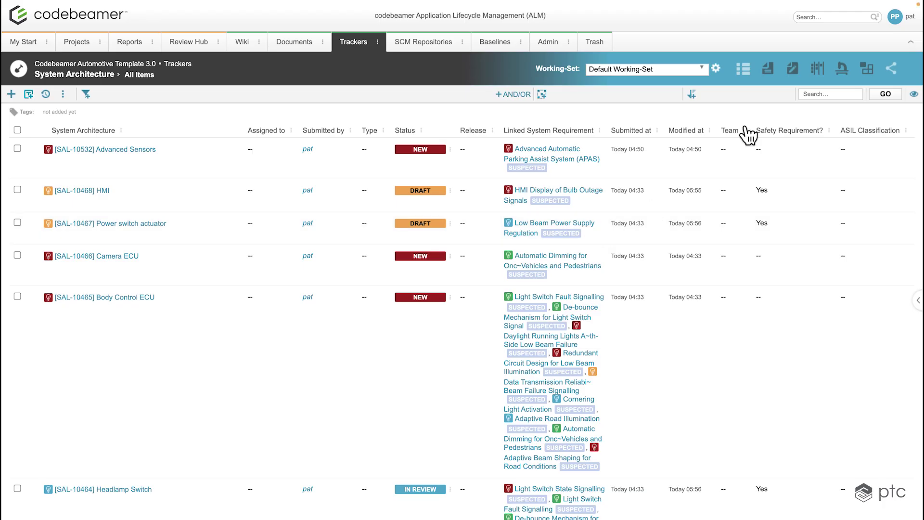
scroll(790, 310, down, 2)
scroll(791, 309, up, 2)
click(914, 95)
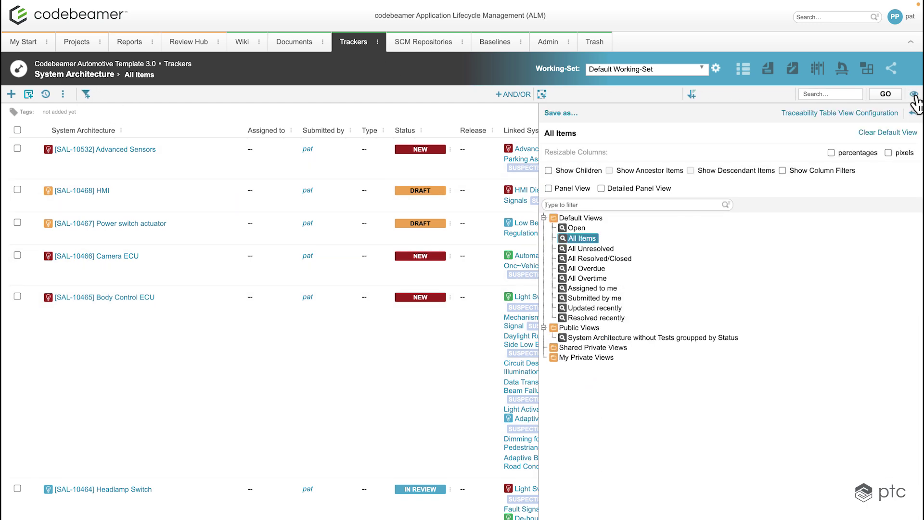
click(653, 338)
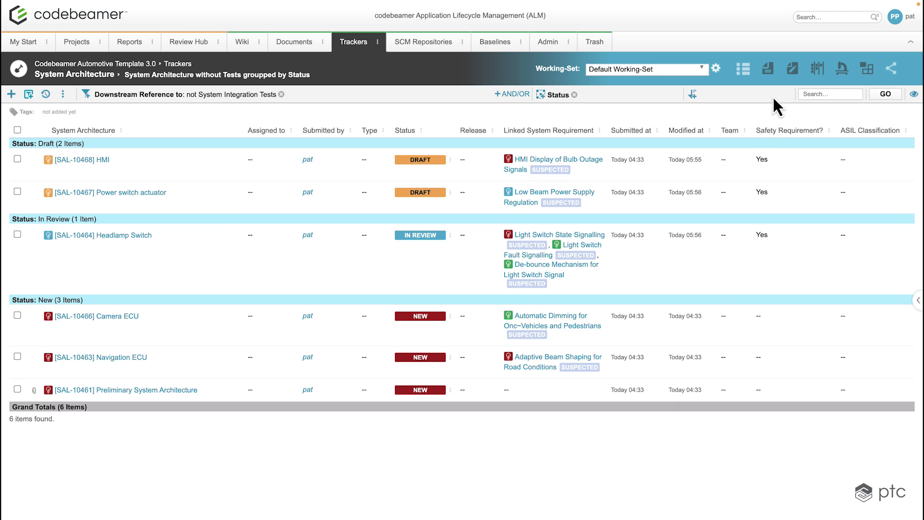
click(769, 72)
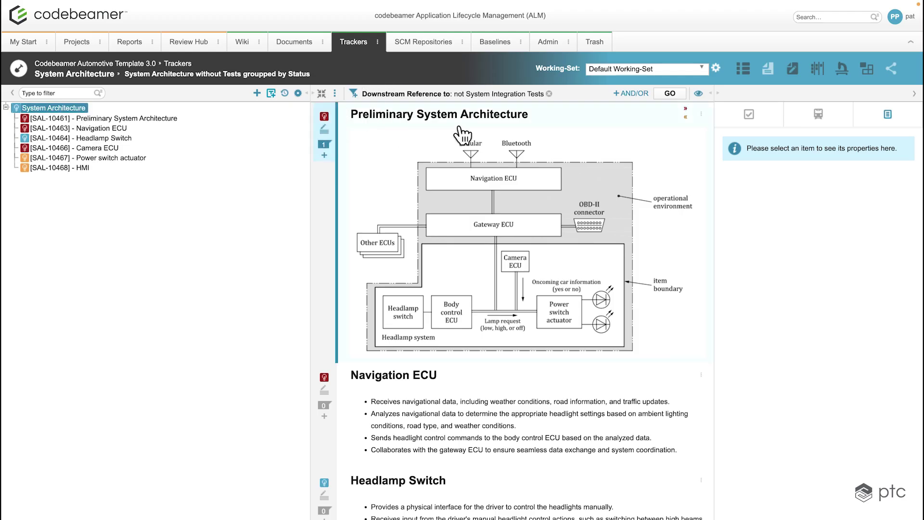
Open the view configuration panel and switch the saved view back to the table layout.
click(699, 95)
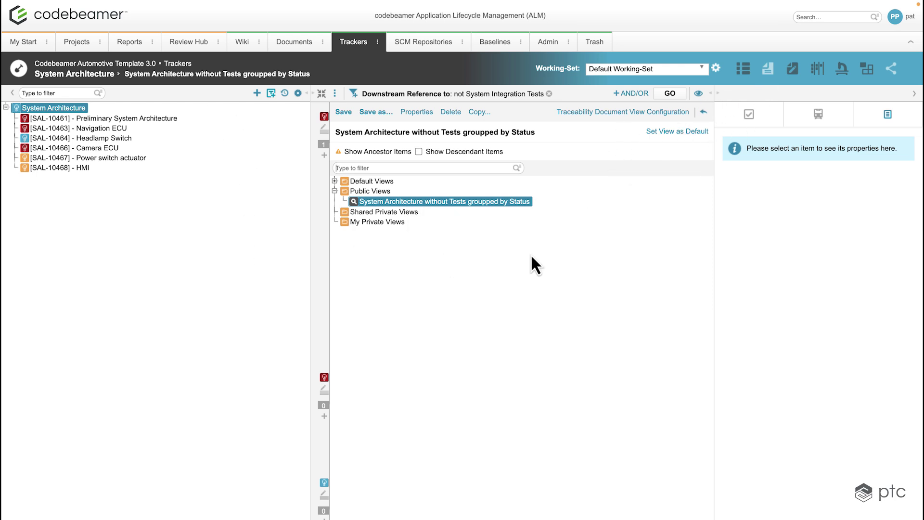
click(744, 70)
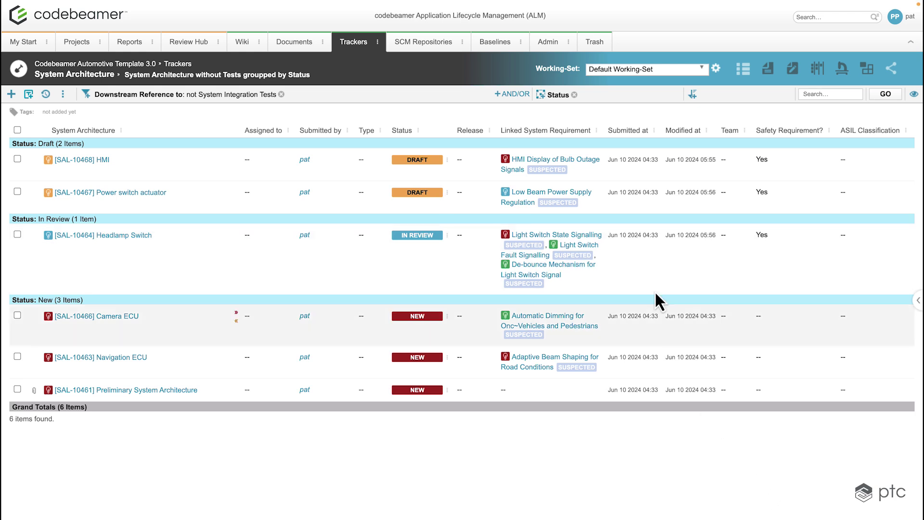
Drop the Status grouping, reload the table, and enable Show Descendant Items.
click(574, 95)
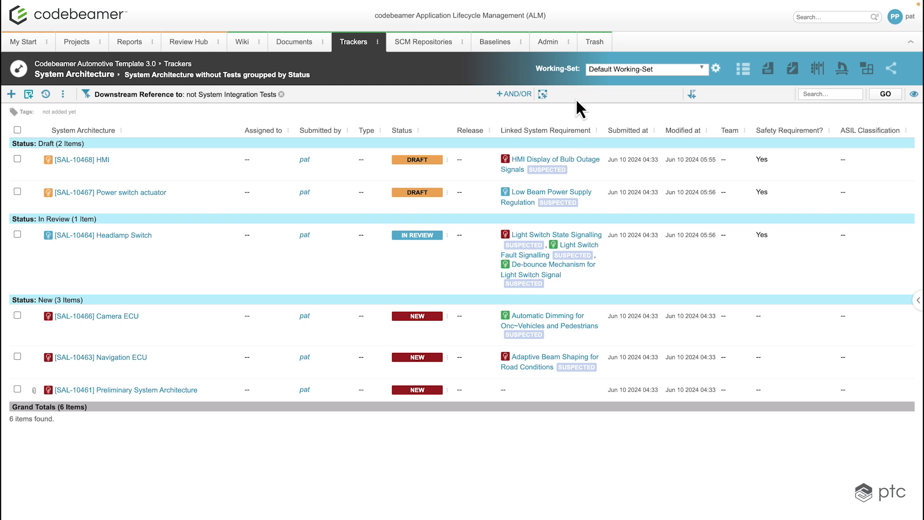
click(884, 99)
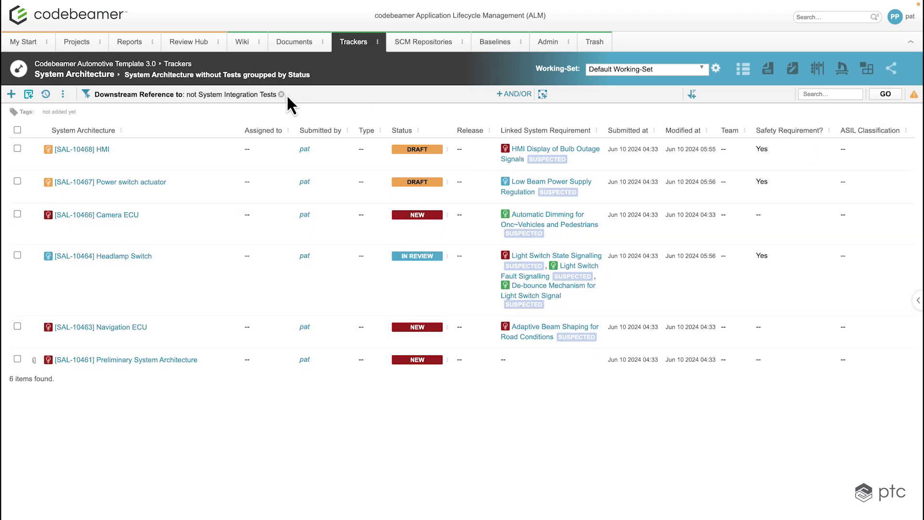
click(913, 96)
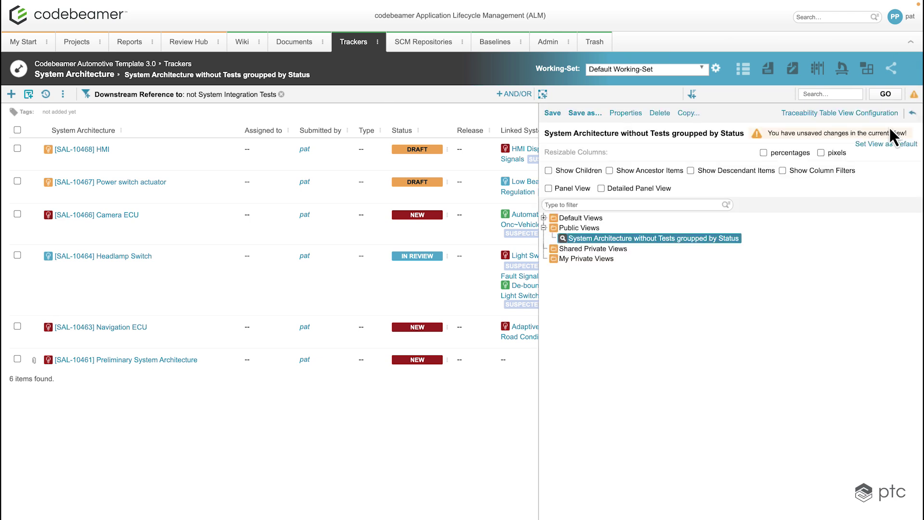
click(741, 174)
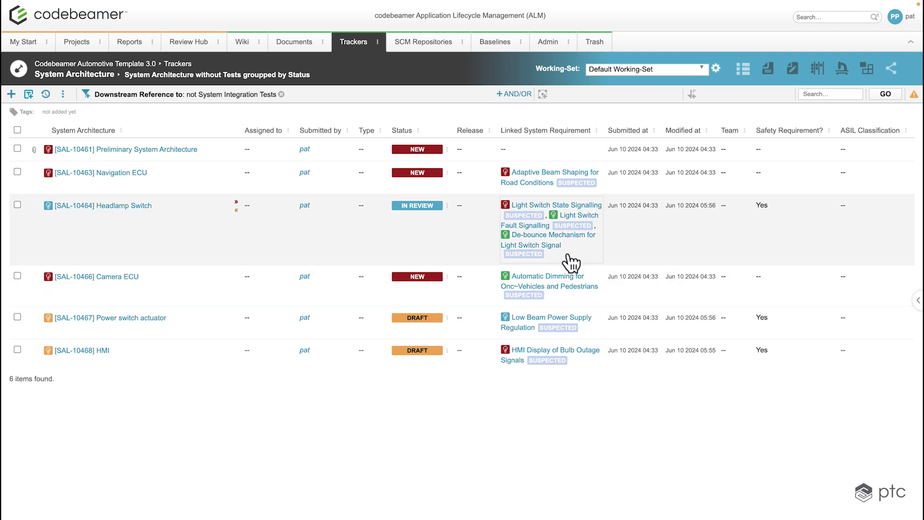
Make columns resizable in pixels, widen System Architecture, and remove the Assigned to column.
click(915, 98)
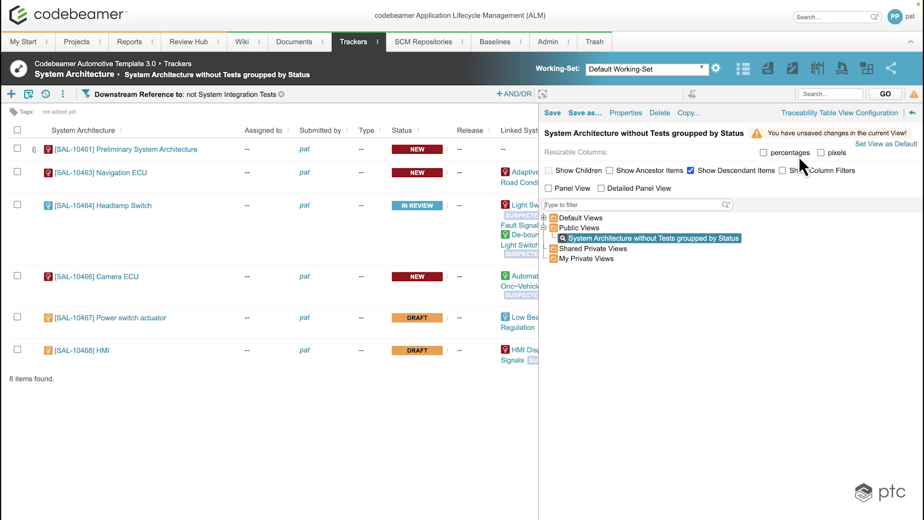
click(763, 153)
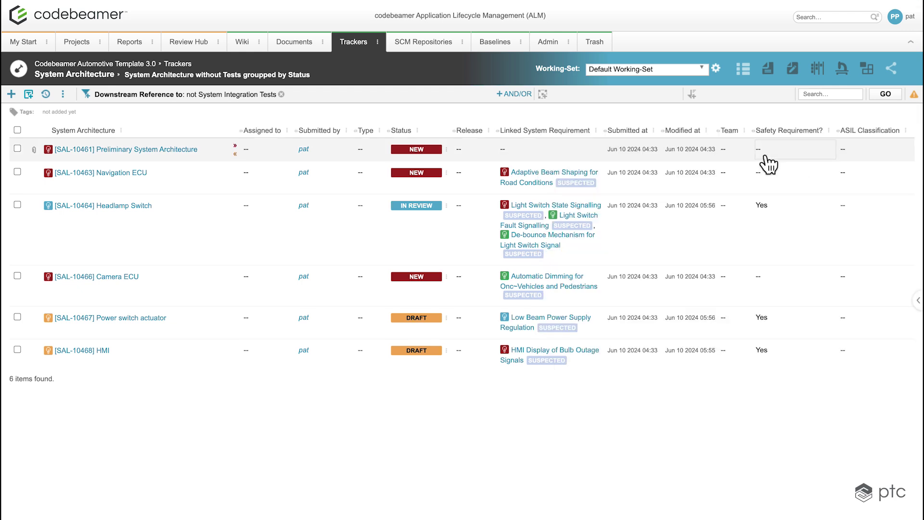
mouse_move(228, 137)
mouse_down()
mouse_move(128, 145)
mouse_move(224, 136)
mouse_up()
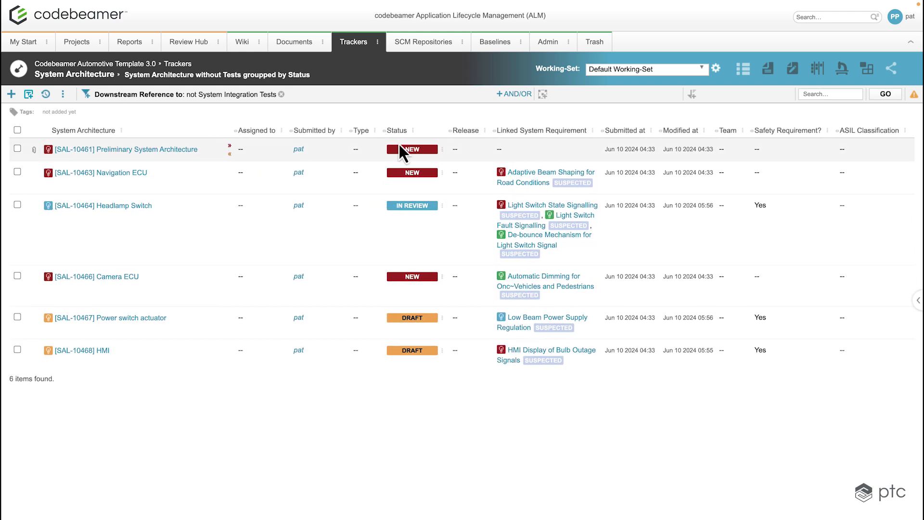
click(913, 93)
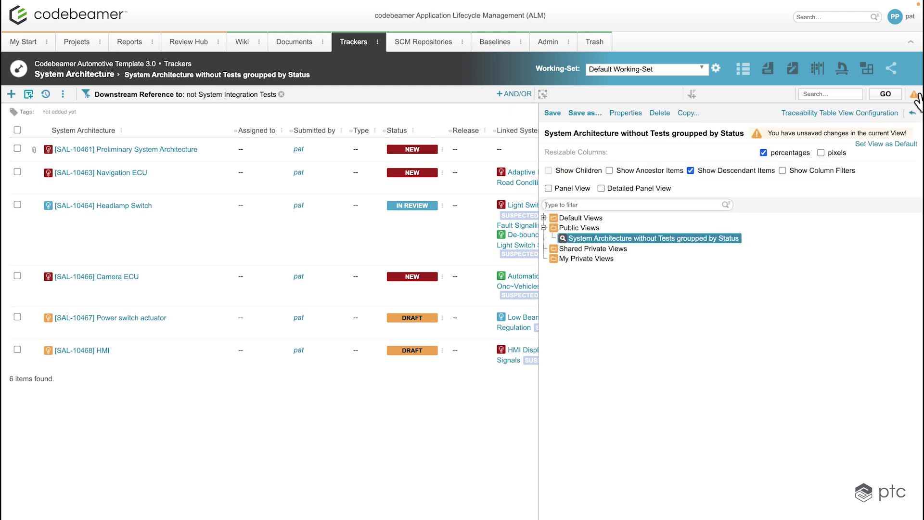
click(821, 165)
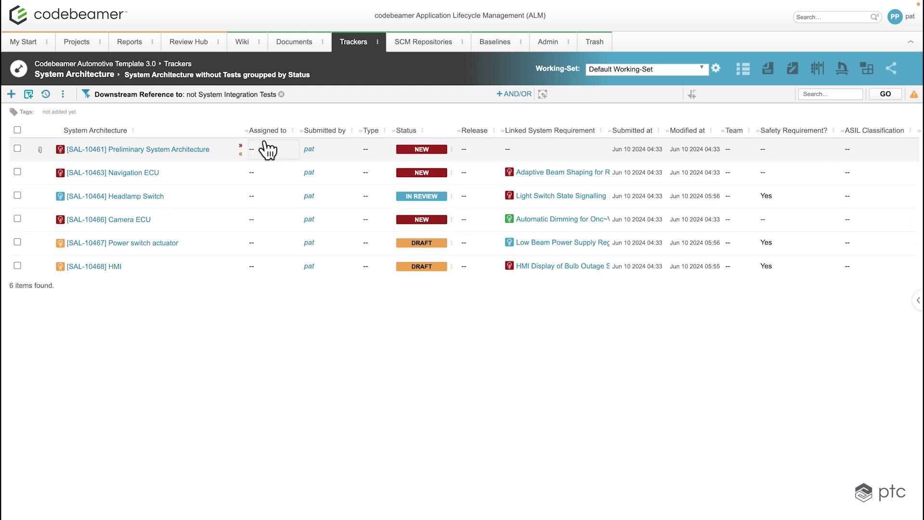
mouse_move(243, 128)
mouse_down()
mouse_move(476, 124)
mouse_move(226, 127)
mouse_up()
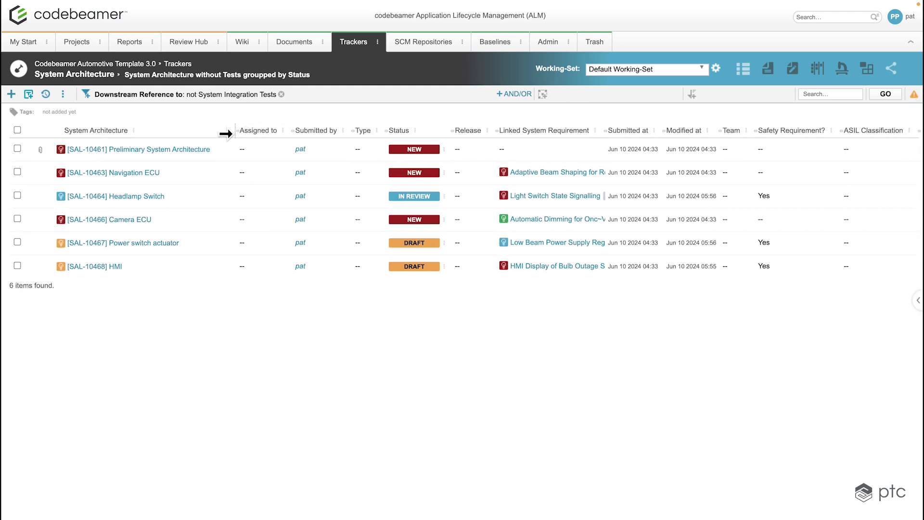
click(284, 131)
click(342, 163)
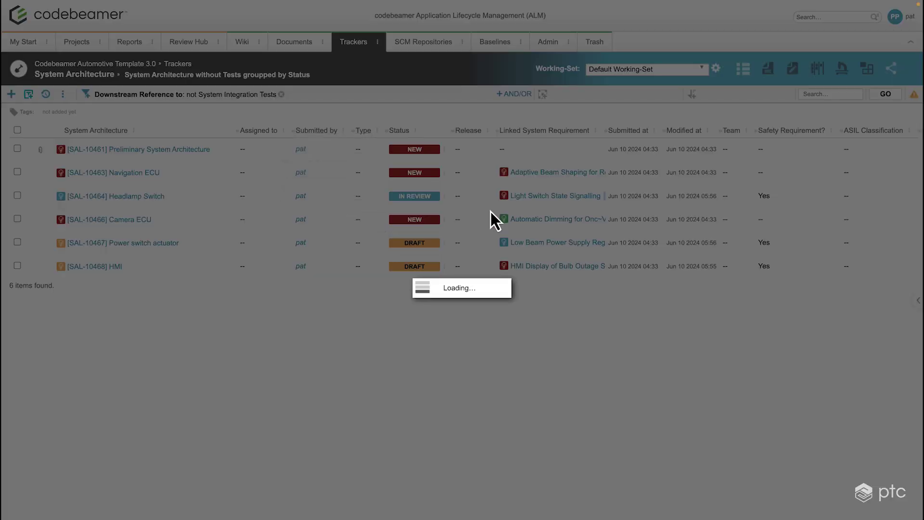
Remove the Type and Linked System Requirement columns from the System Architecture table.
click(344, 131)
click(377, 163)
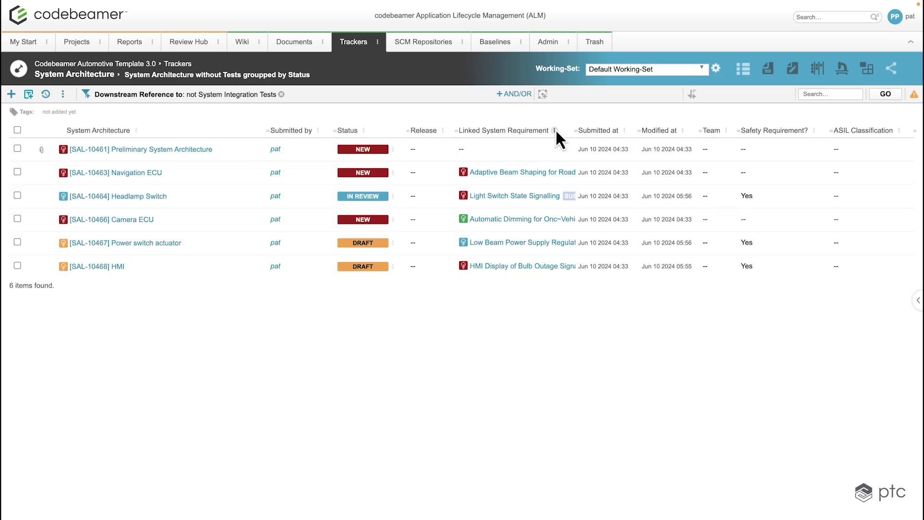
click(554, 130)
click(607, 162)
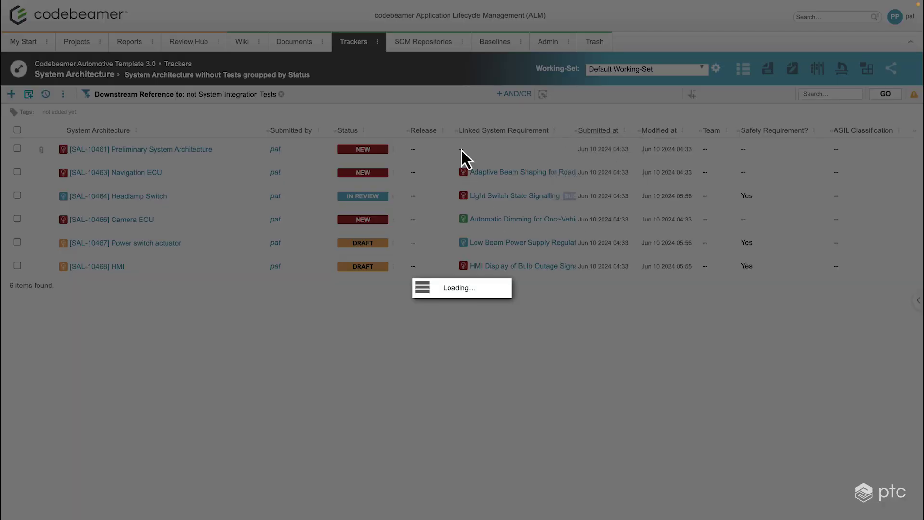
Review the Status column options without changes, then bring up the view configuration panel.
click(425, 131)
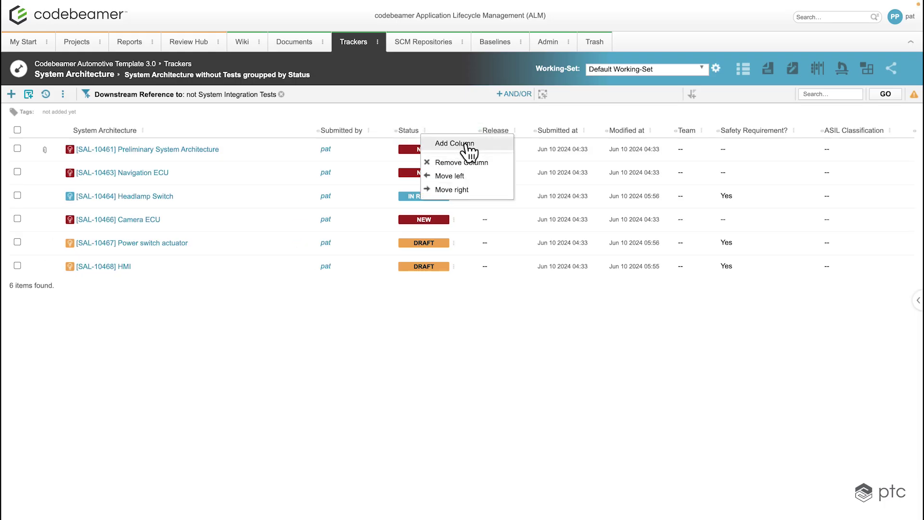
click(460, 380)
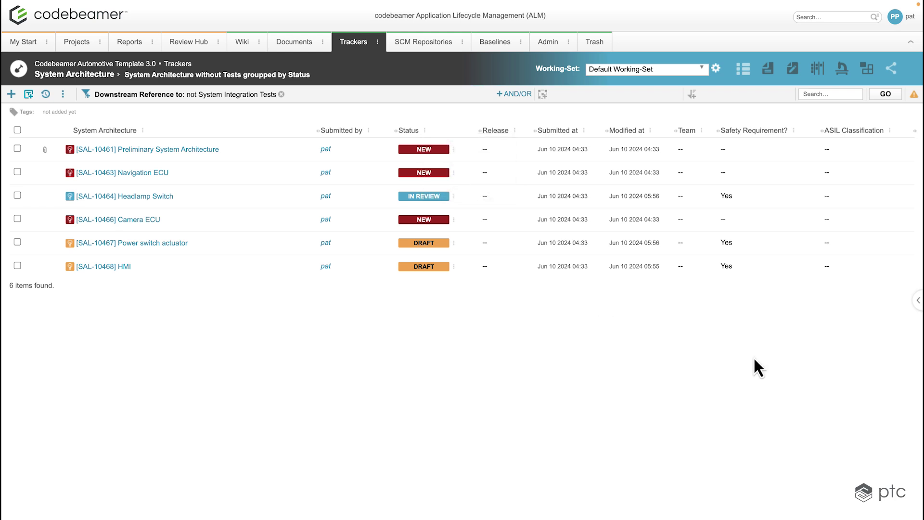
click(913, 95)
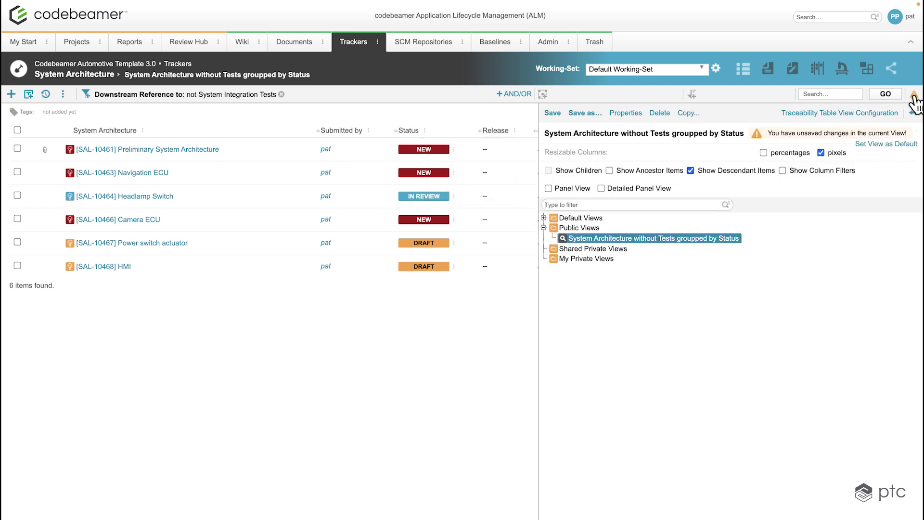
Enable Show Column Filters and try the System Architecture and Submitted by filter boxes.
click(824, 173)
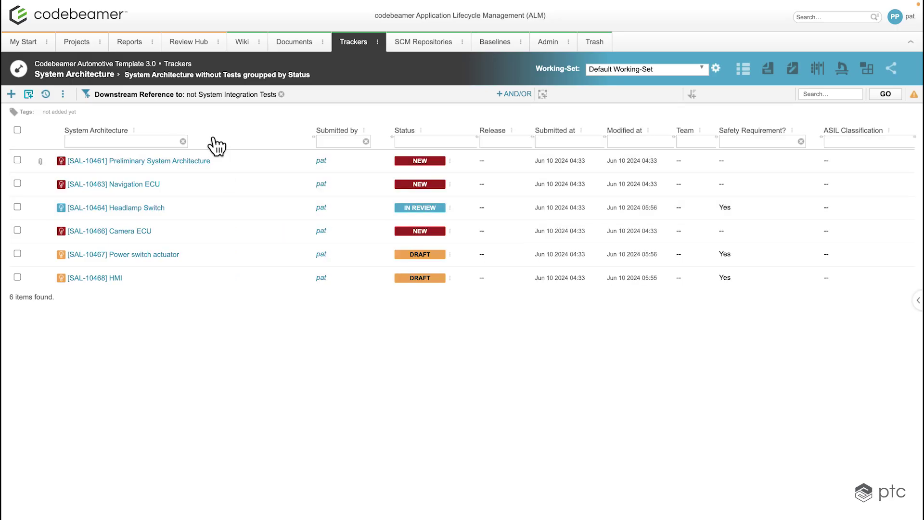
click(147, 143)
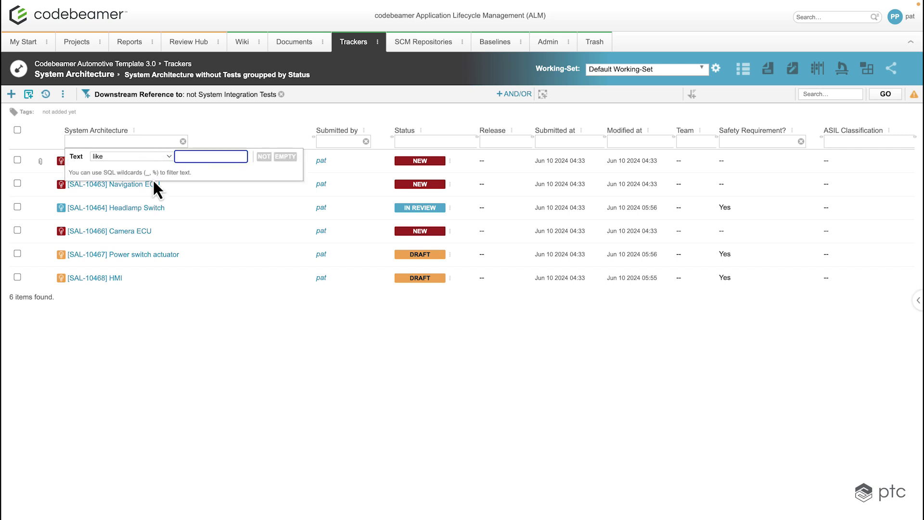
click(335, 142)
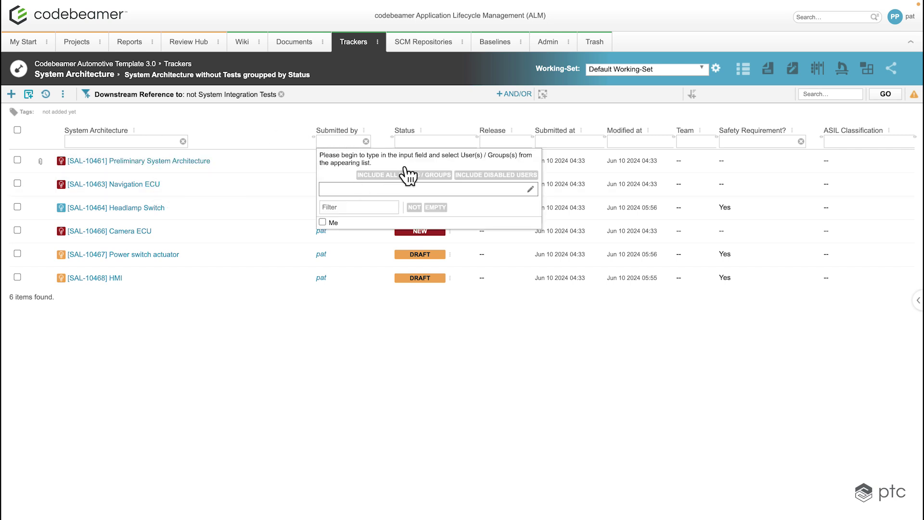